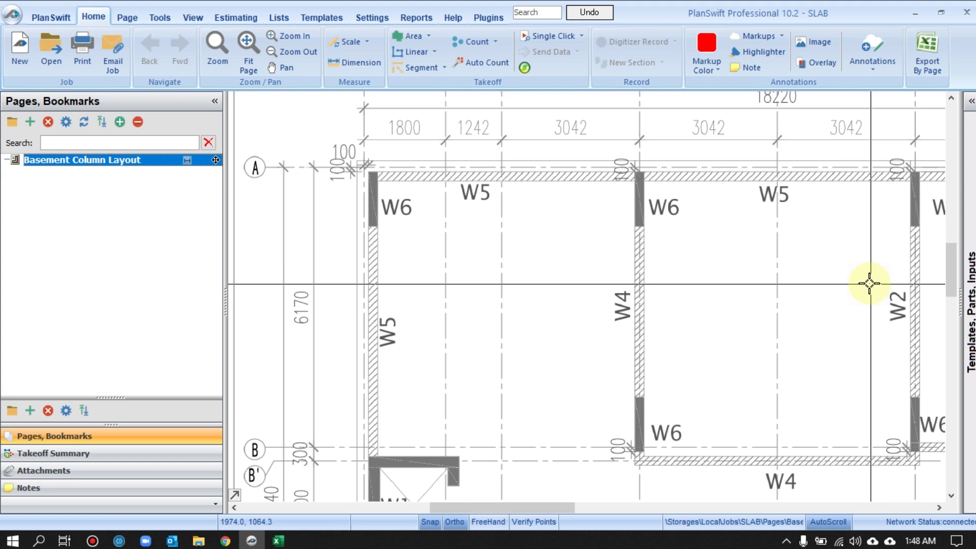
Step: Zoom and pan the Basement Column Layout plan to bring grid bubbles 1–8 into view
scroll(802, 272, "down", 4)
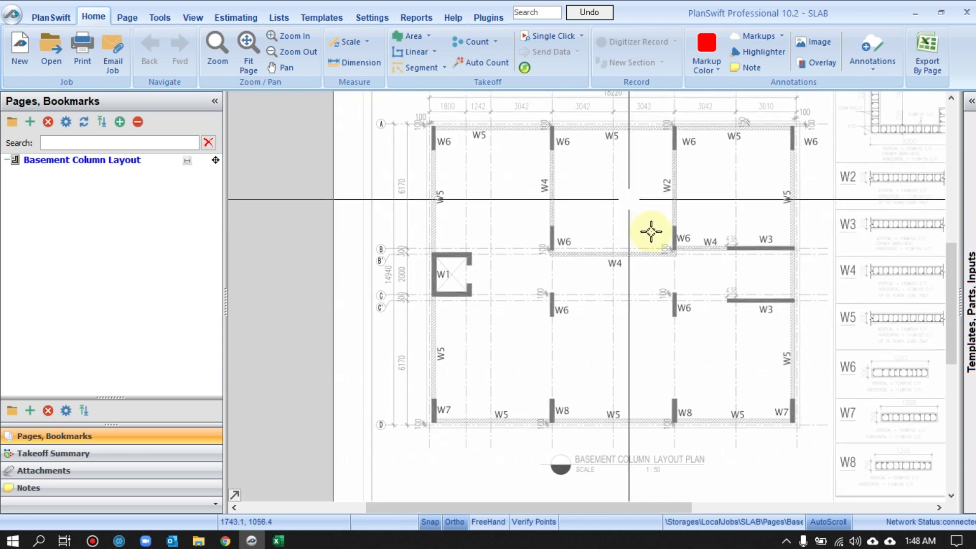
left_click_drag(626, 194, 604, 180)
scroll(643, 270, "up", 2)
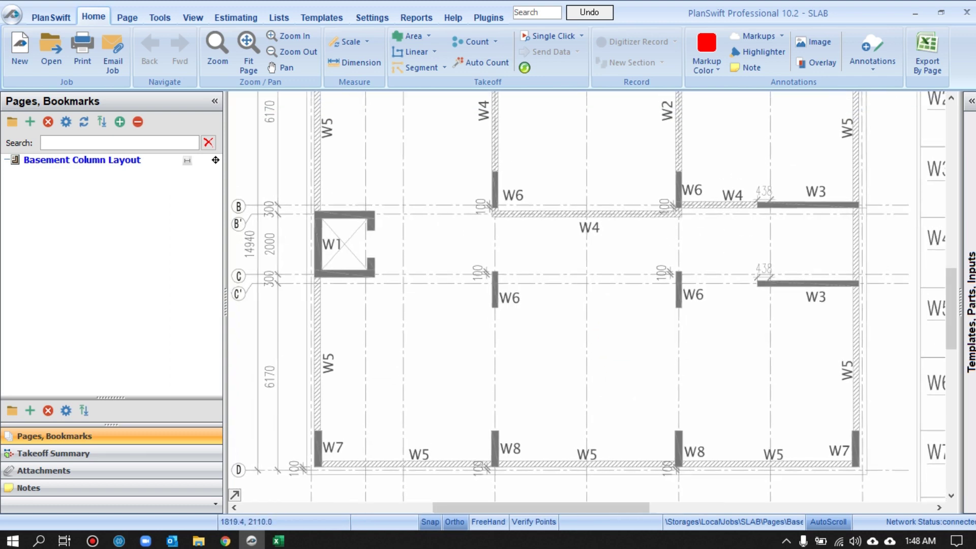
left_click_drag(610, 255, 612, 274)
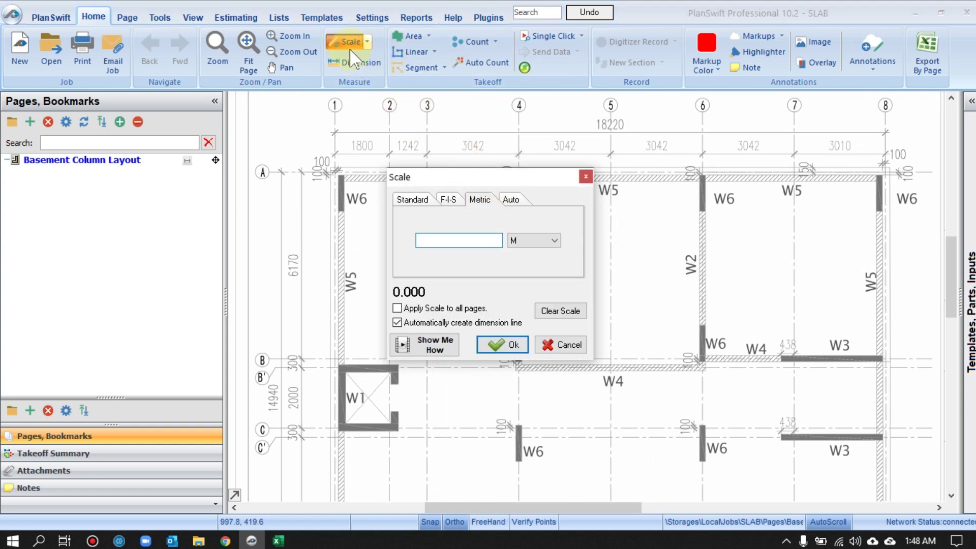
Step: Close the Scale dialog without entering a scale value and start the Dimension tool
left_click(585, 177)
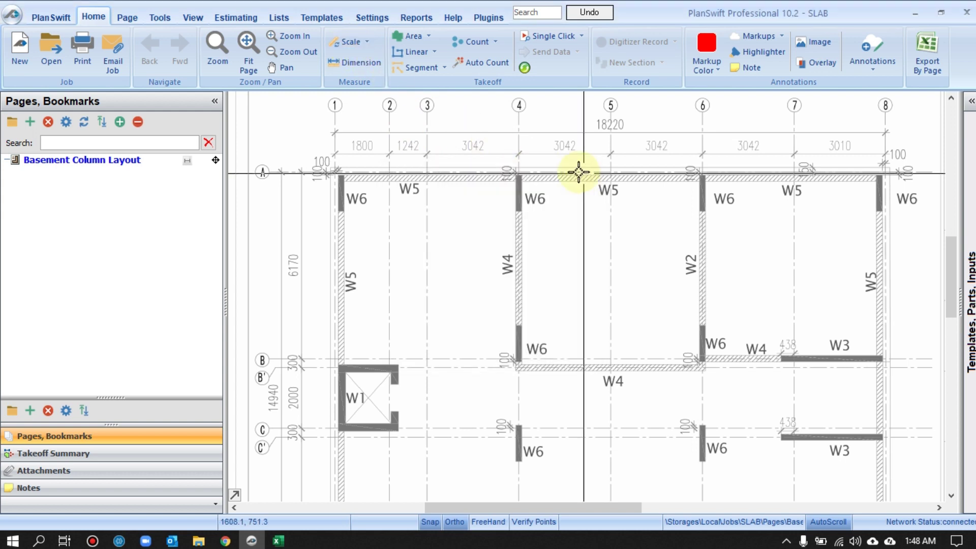
left_click(357, 68)
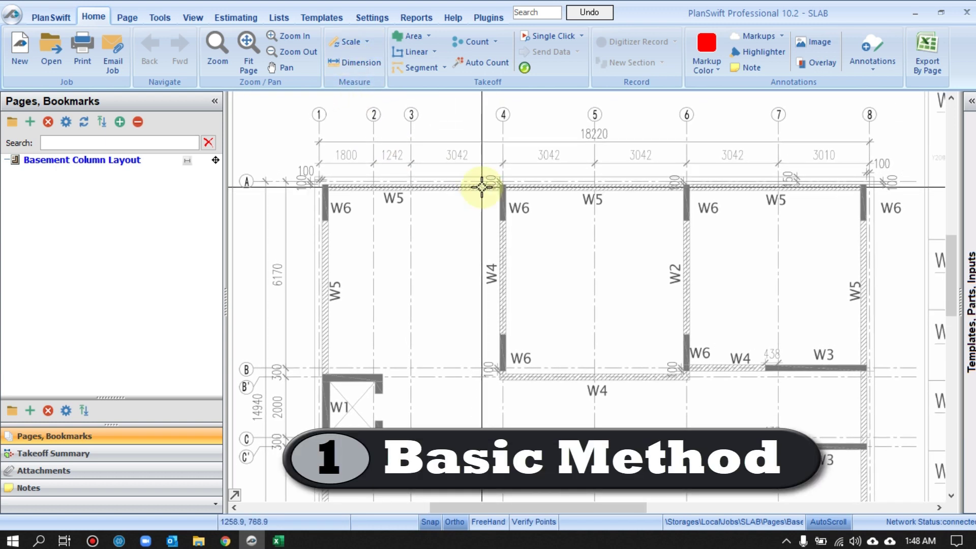
Step: Create an area takeoff named GF-SLAB AREA, keeping its blue fill colour
left_click(401, 40)
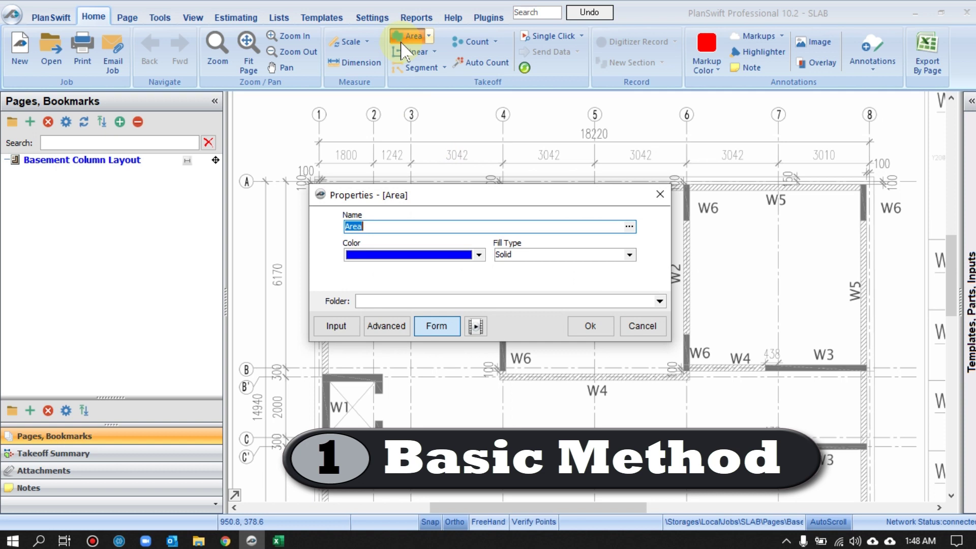
type("GF-SLAB AREA")
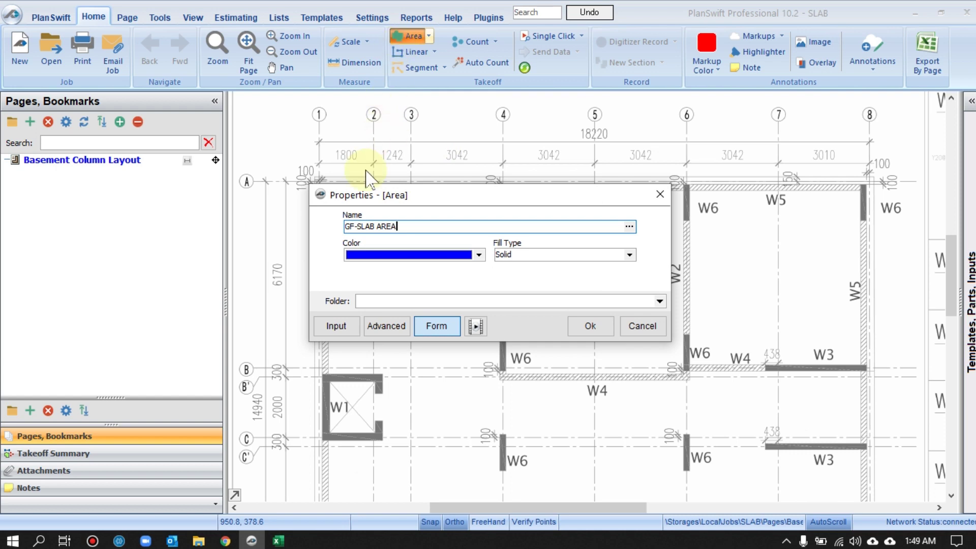
left_click(407, 256)
left_click(473, 280)
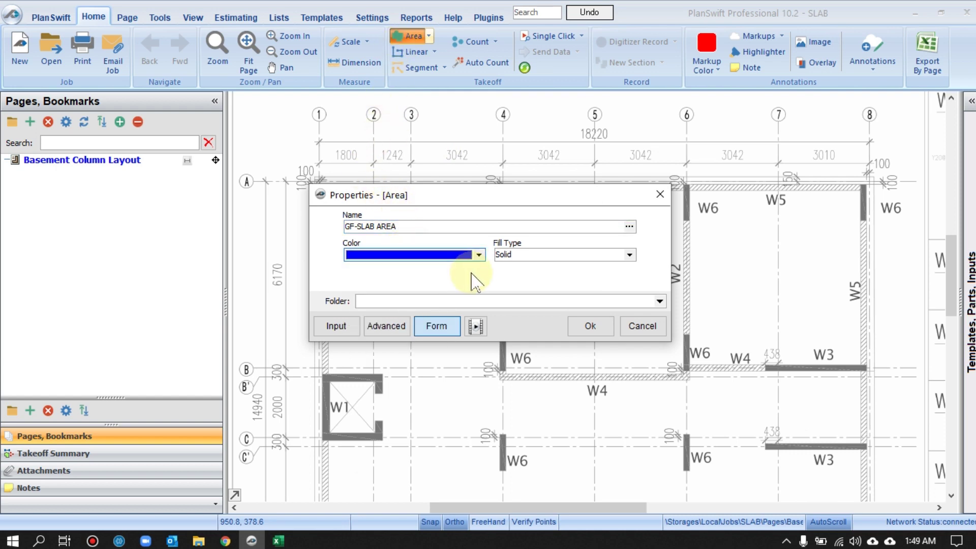
left_click(590, 326)
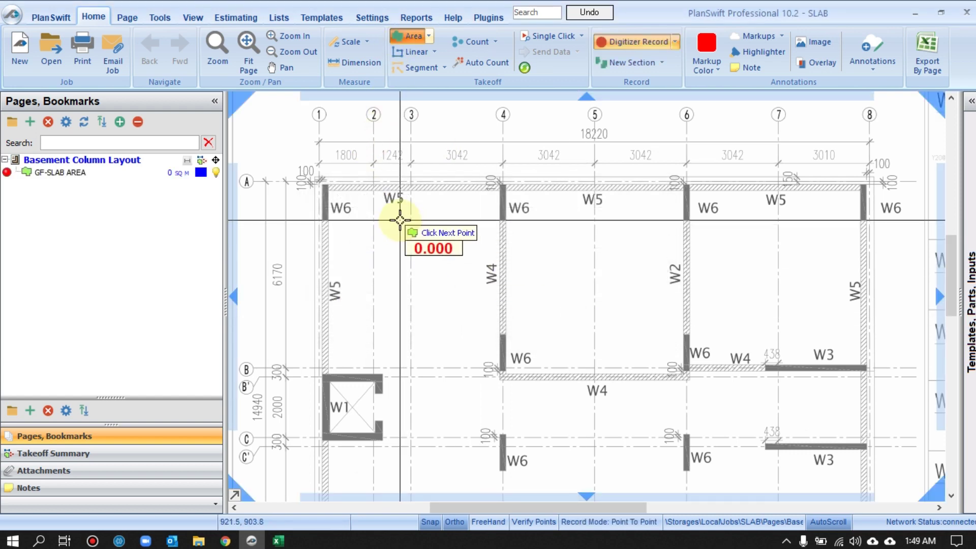
Step: Place the slab outline corners at grids D/1 and D/8 along the W7 wall
scroll(322, 190, "up", 5)
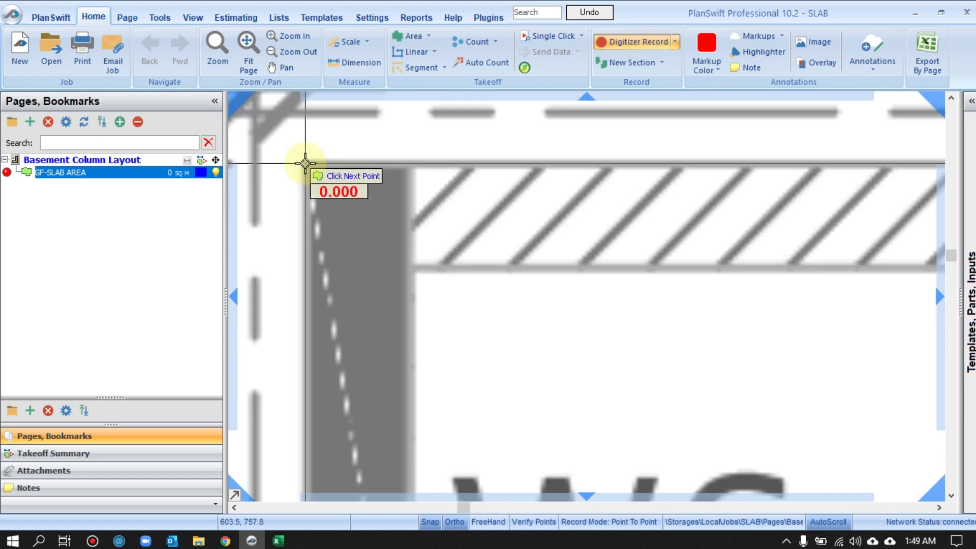
scroll(305, 164, "down", 6)
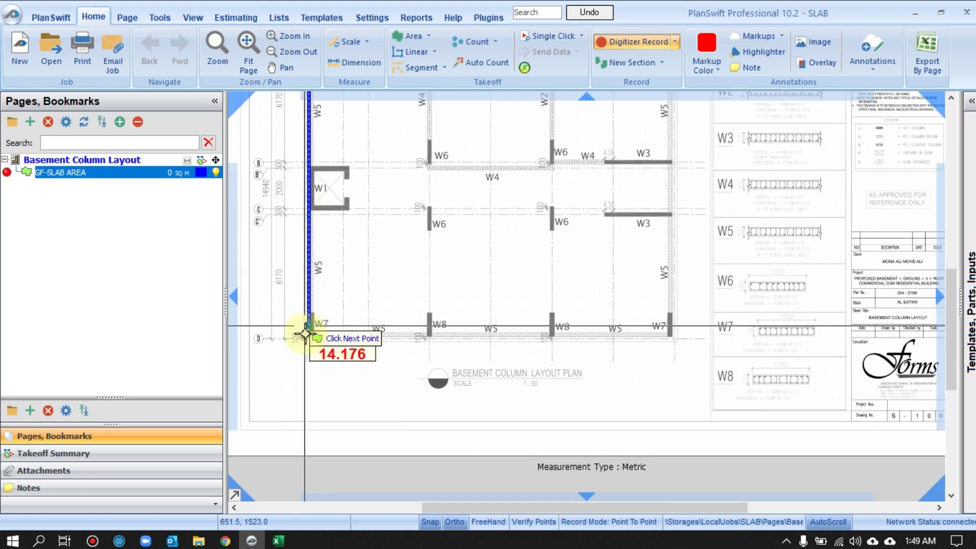
scroll(304, 328, "up", 4)
left_click(311, 316)
scroll(311, 318, "down", 2)
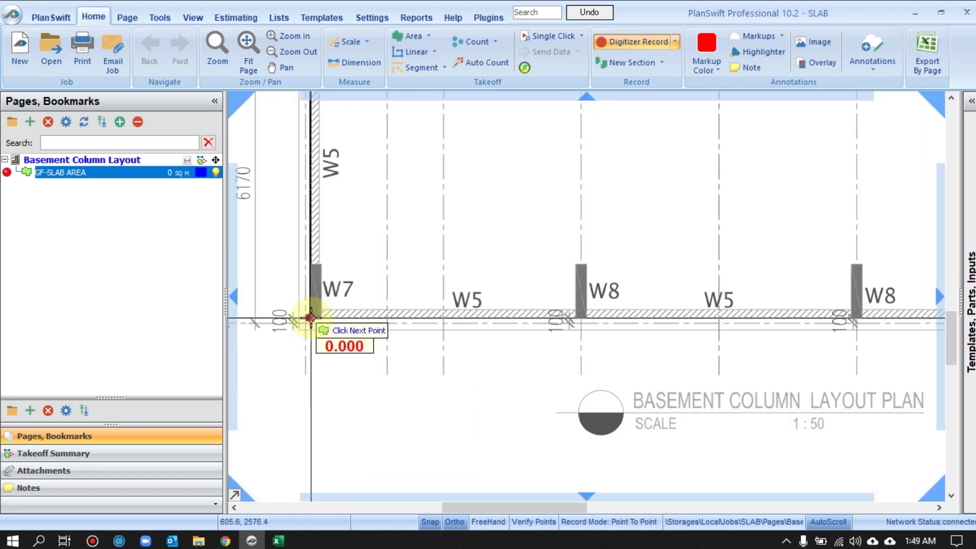
scroll(311, 318, "down", 2)
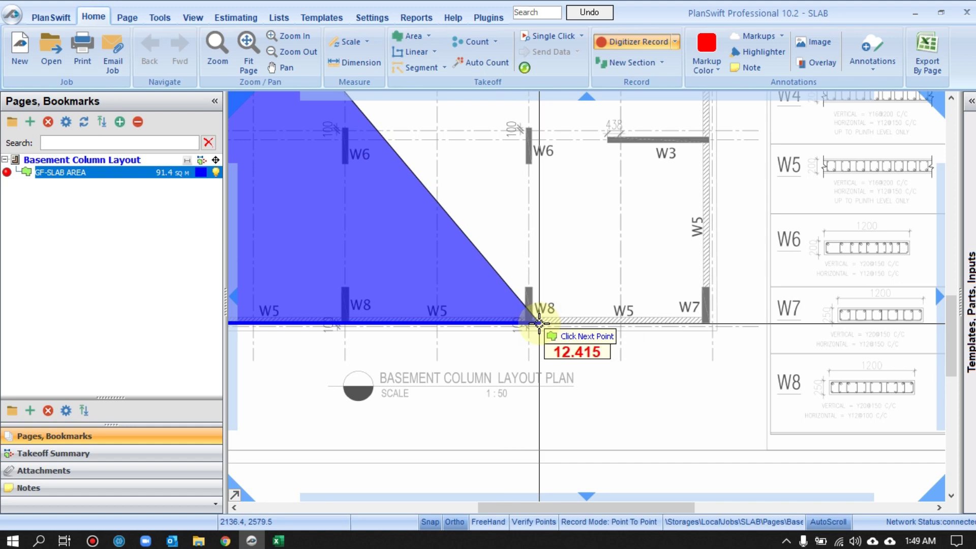
scroll(711, 318, "up", 5)
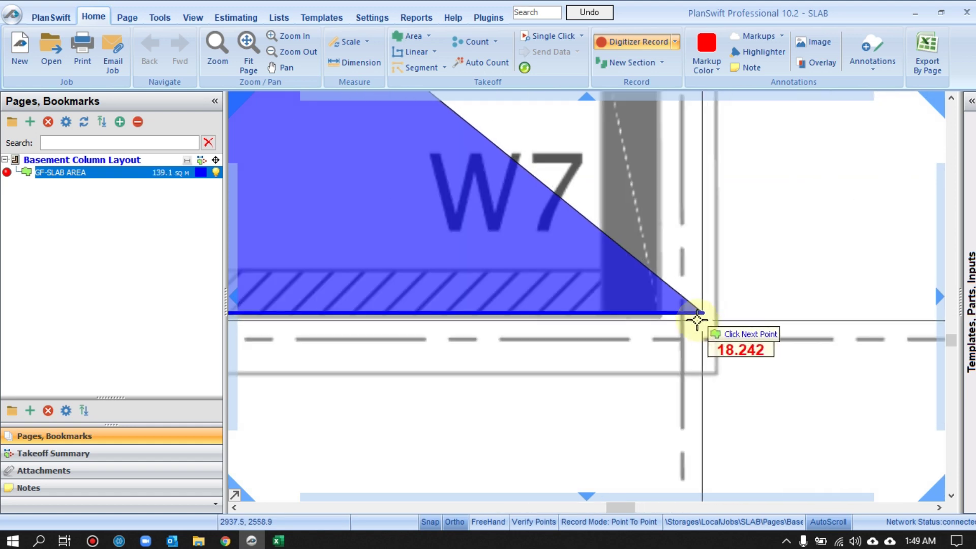
left_click(645, 318)
Step: Add the A/8 corner and stop tracing, giving 265.49 sq m and a 65.51 m perimeter
scroll(645, 317, "down", 5)
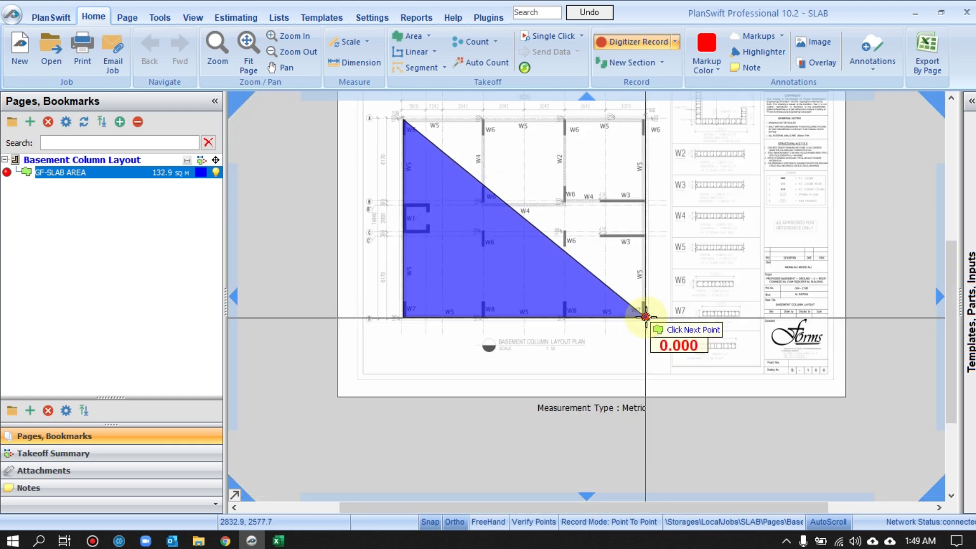
scroll(649, 127, "up", 4)
scroll(649, 124, "up", 4)
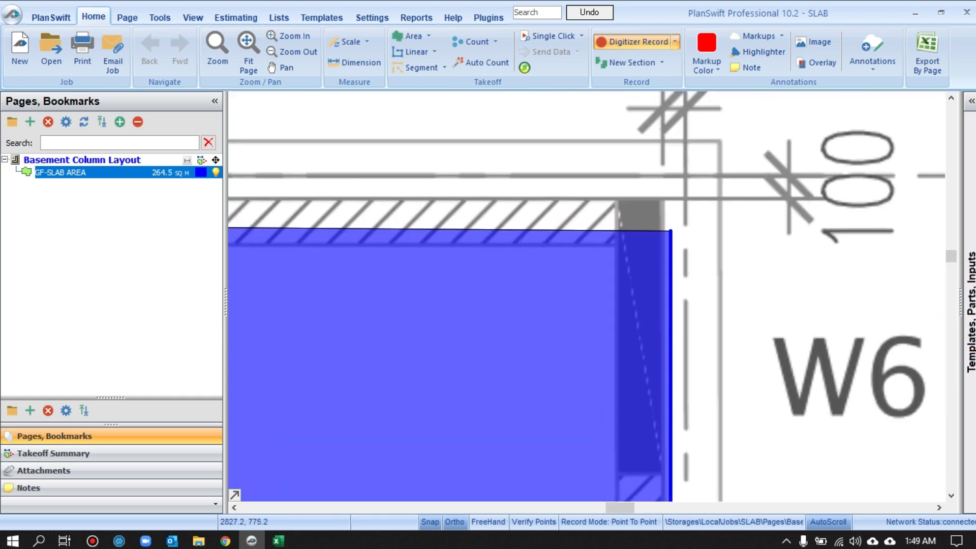
left_click(639, 185)
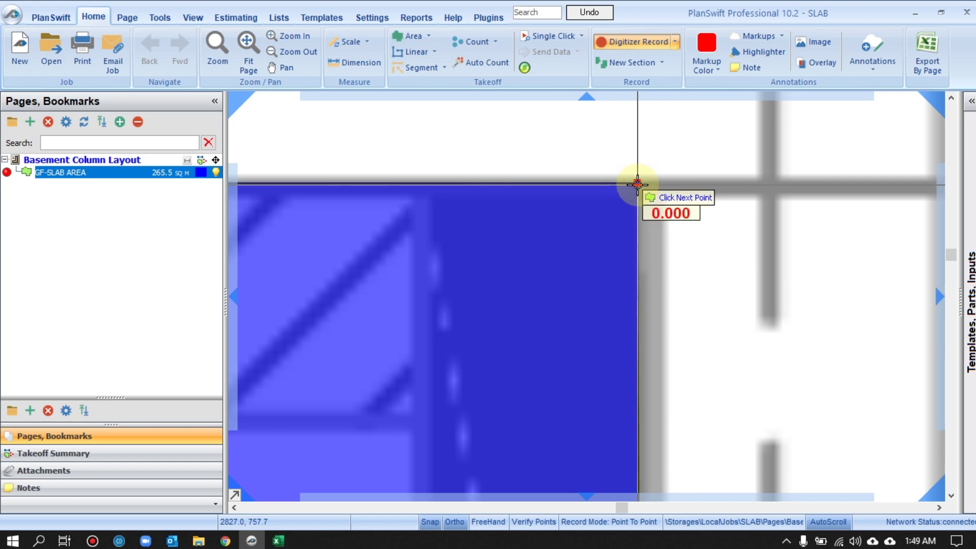
scroll(639, 184, "down", 4)
right_click(639, 185)
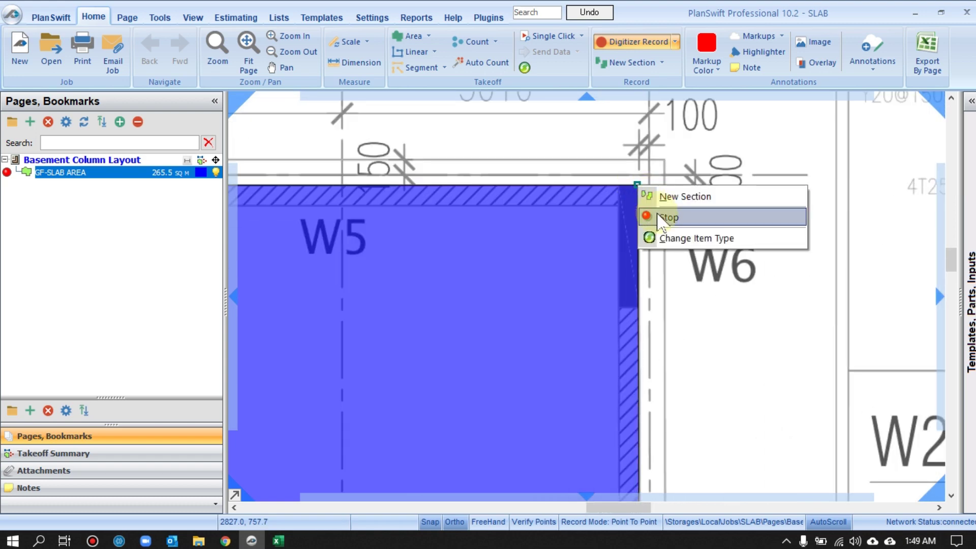
left_click(660, 214)
scroll(676, 204, "down", 5)
scroll(681, 193, "down", 2)
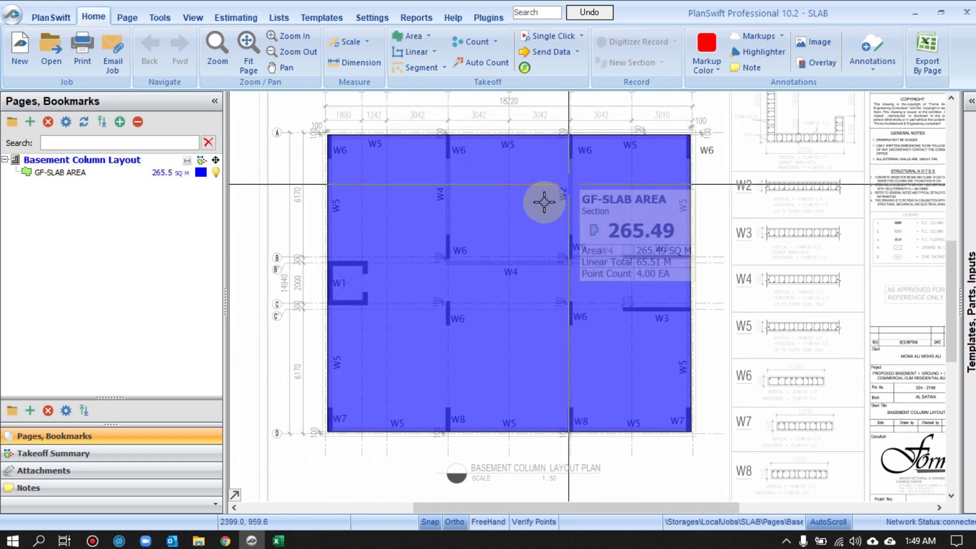
Step: Show the GF-SLAB AREA label (265.49 SQ M) and move it down between grids C and D
right_click(507, 224)
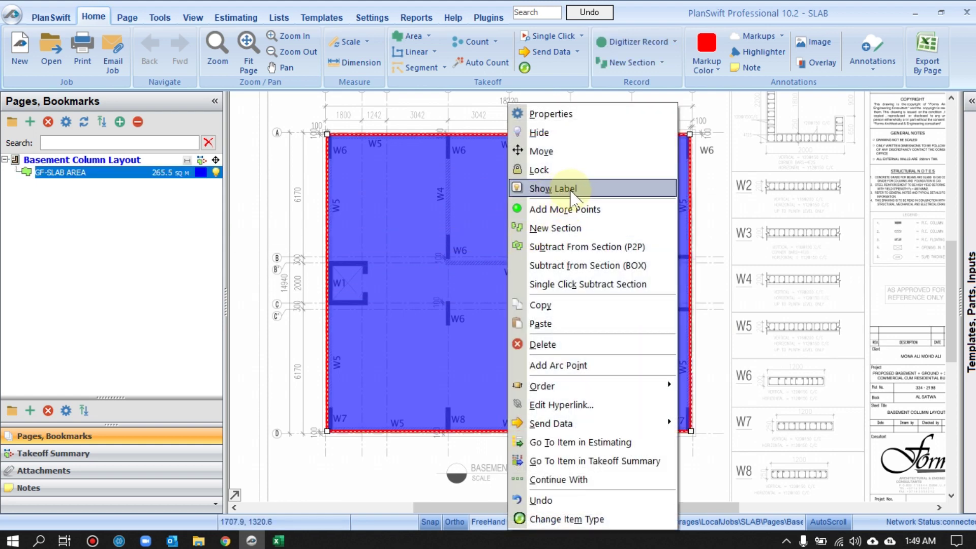
left_click(554, 189)
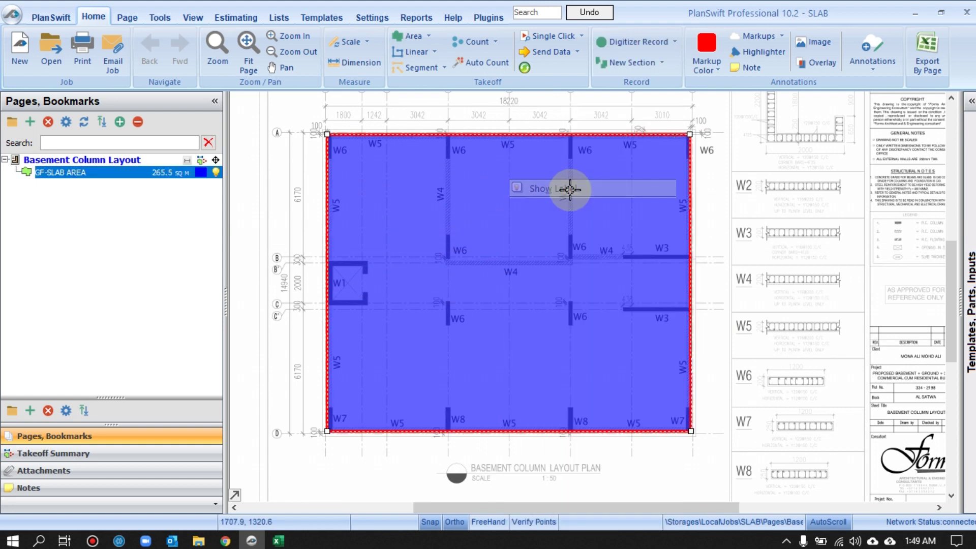
left_click(509, 279)
left_click_drag(508, 279, 520, 303)
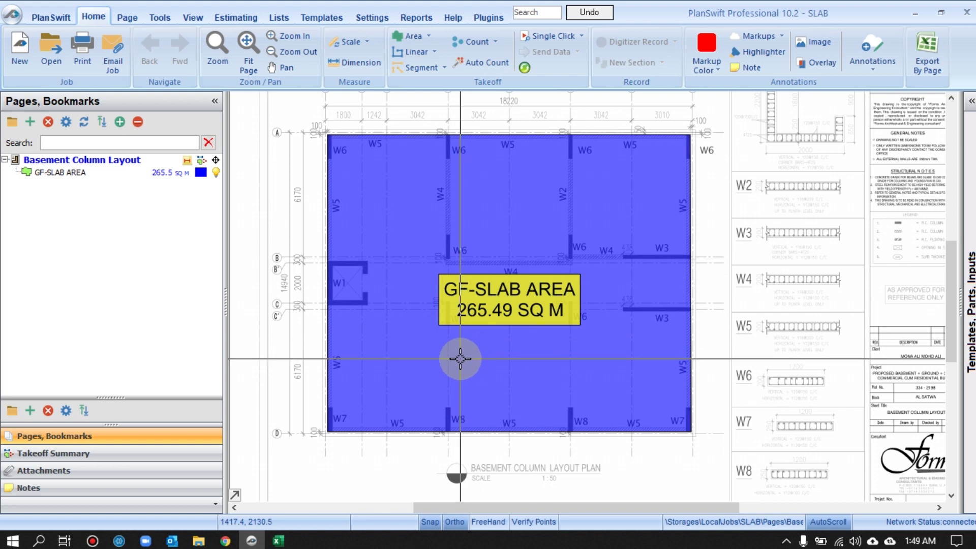
mouse_move(459, 359)
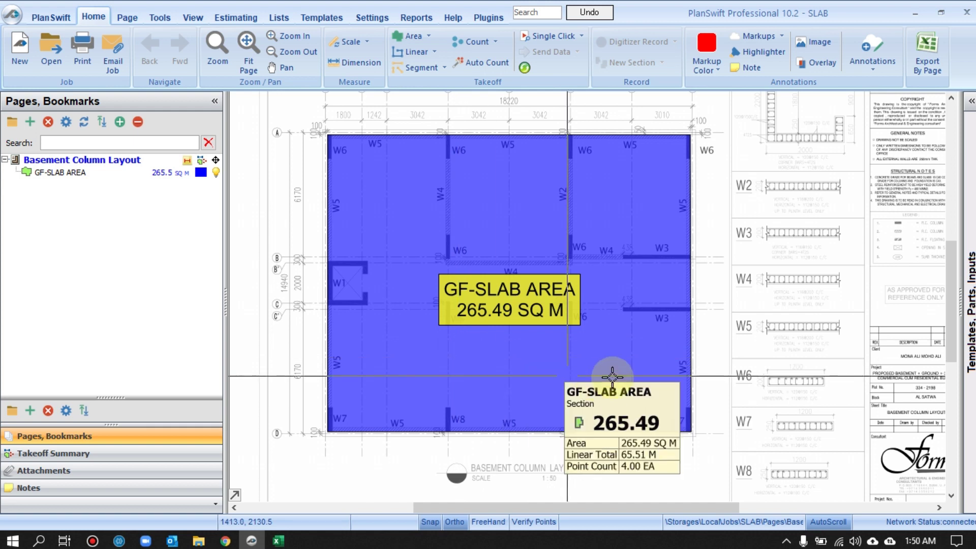
left_click(531, 307)
left_click_drag(531, 308, 533, 365)
left_click(729, 310)
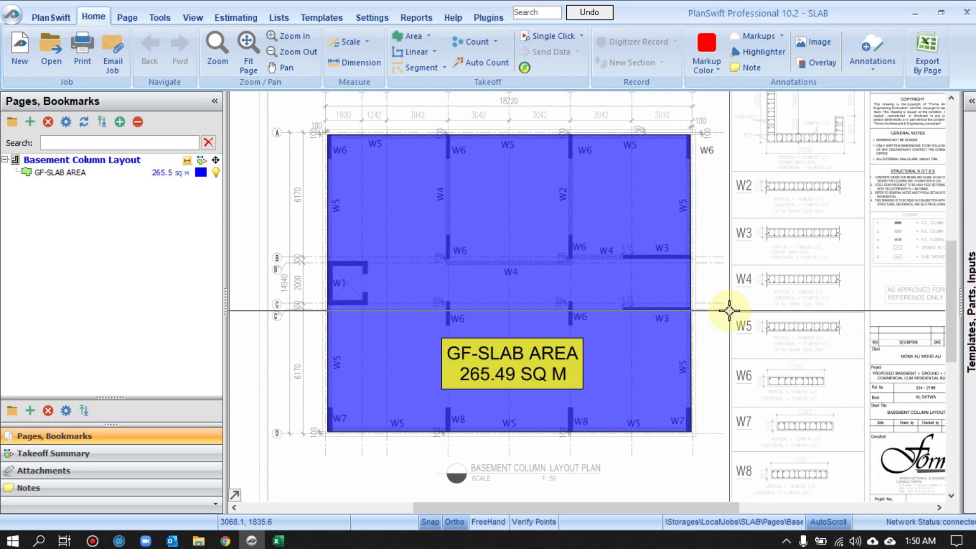
Step: Subtract the first W6 column outline from the GF-SLAB AREA
scroll(477, 305, "up", 2)
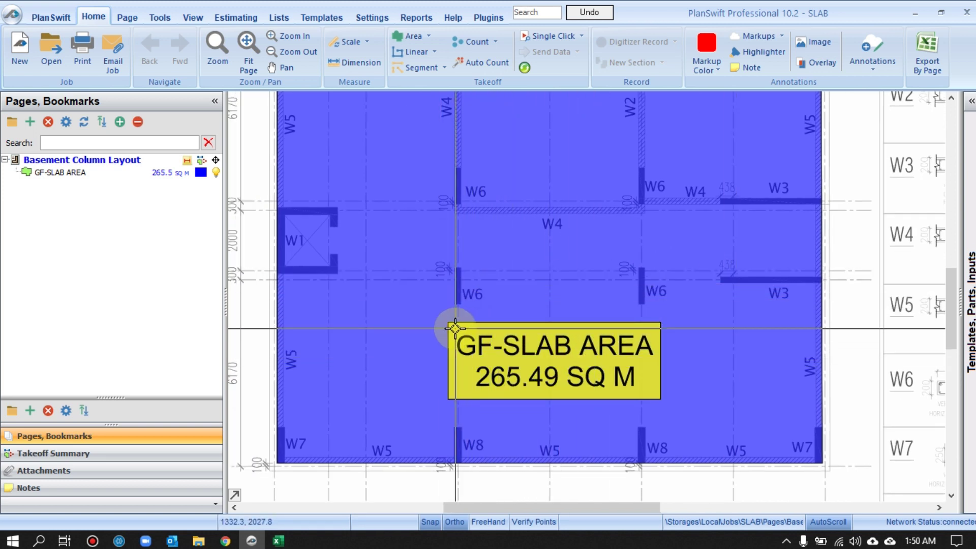
right_click(552, 234)
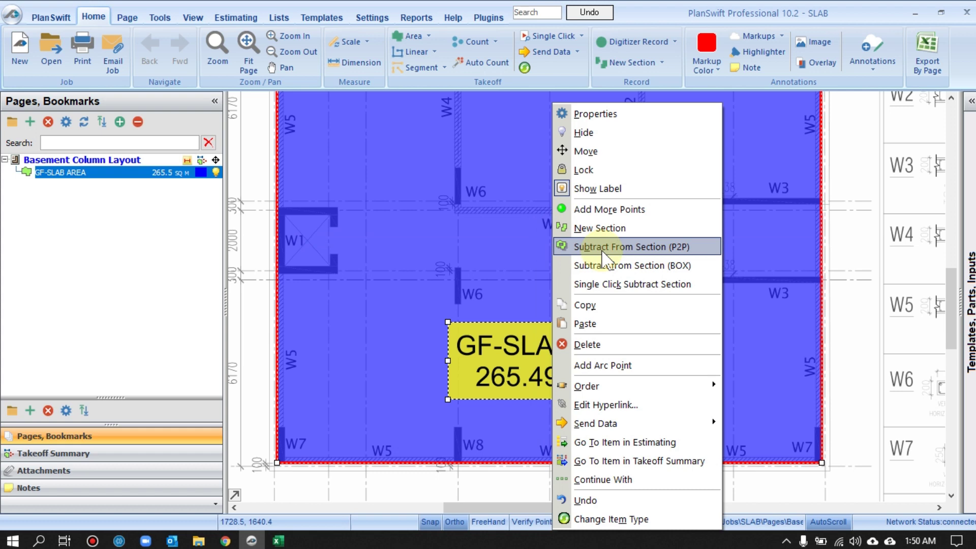
left_click(603, 252)
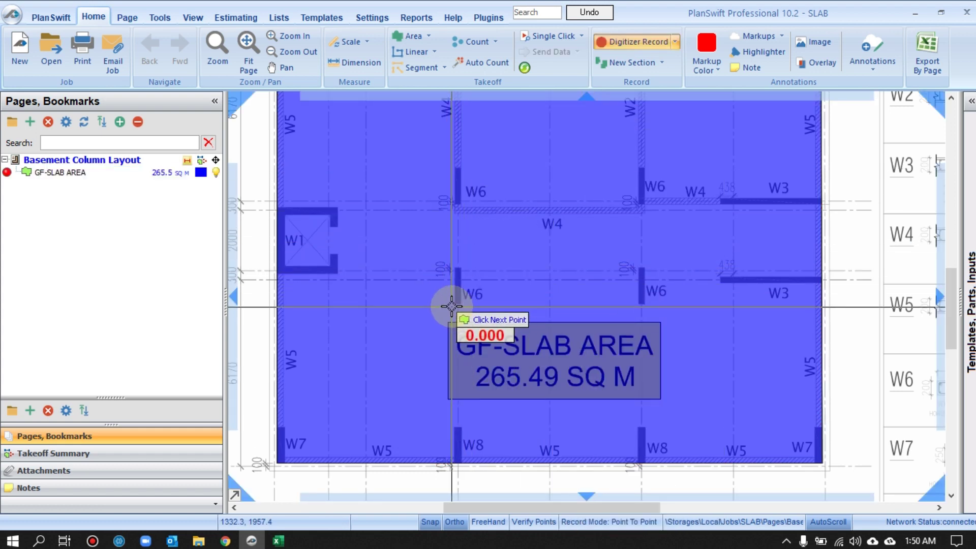
scroll(454, 264, "up", 5)
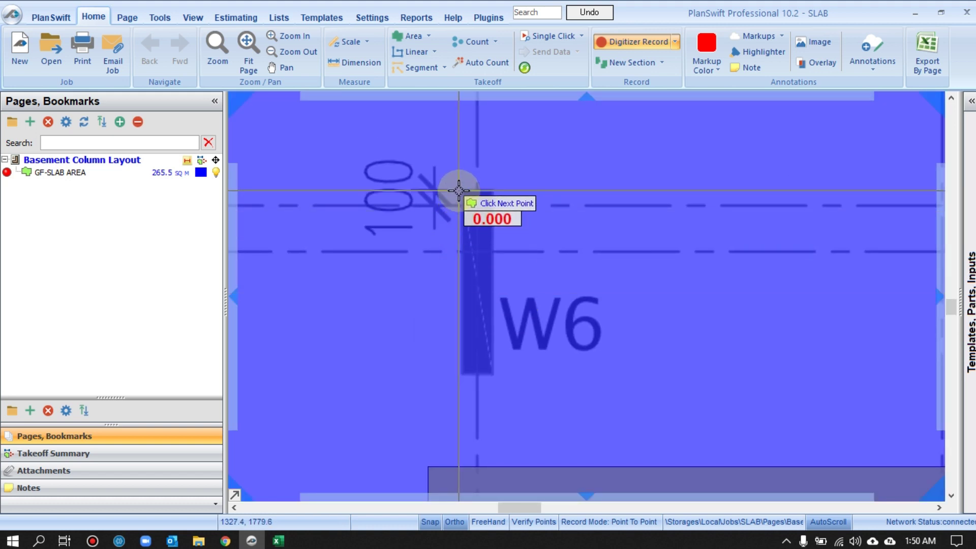
left_click(460, 189)
left_click(460, 373)
left_click(493, 373)
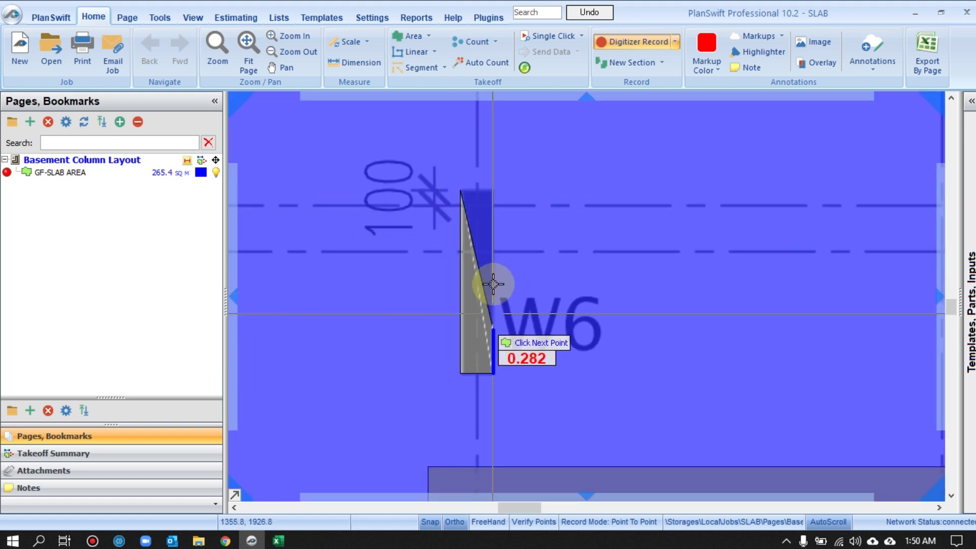
double_click(493, 190)
scroll(527, 190, "down", 5)
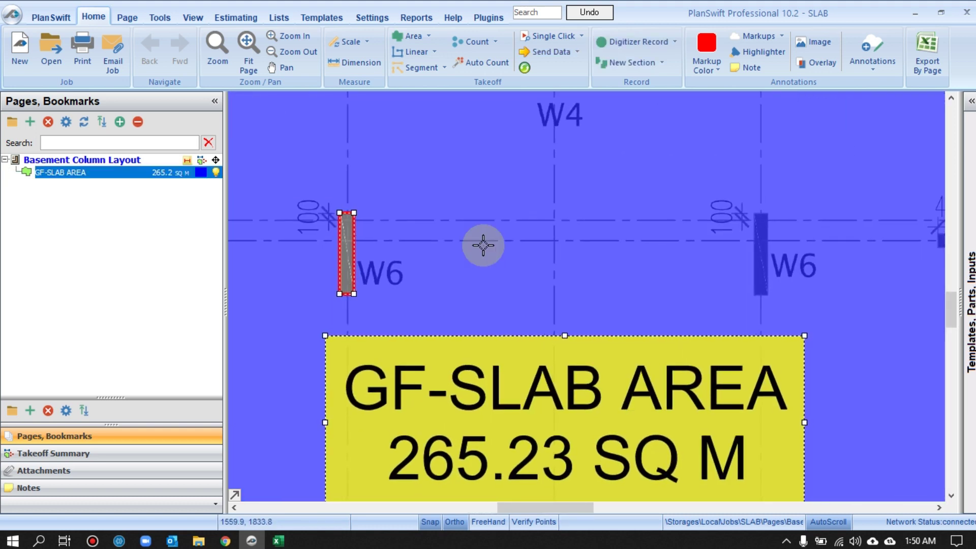
scroll(632, 261, "up", 3)
Step: Subtract the second W6 column from the slab, leaving 265.01 SQ M
right_click(641, 215)
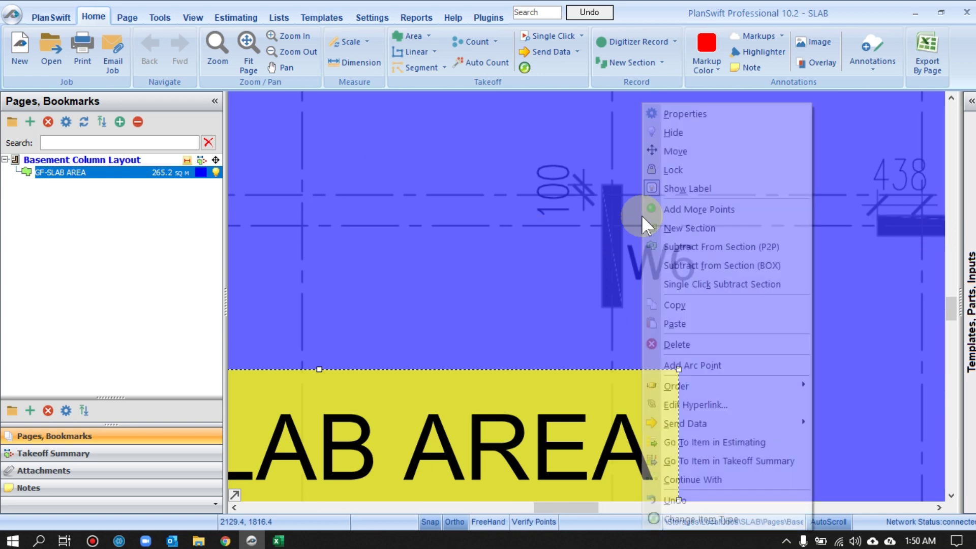
left_click(661, 247)
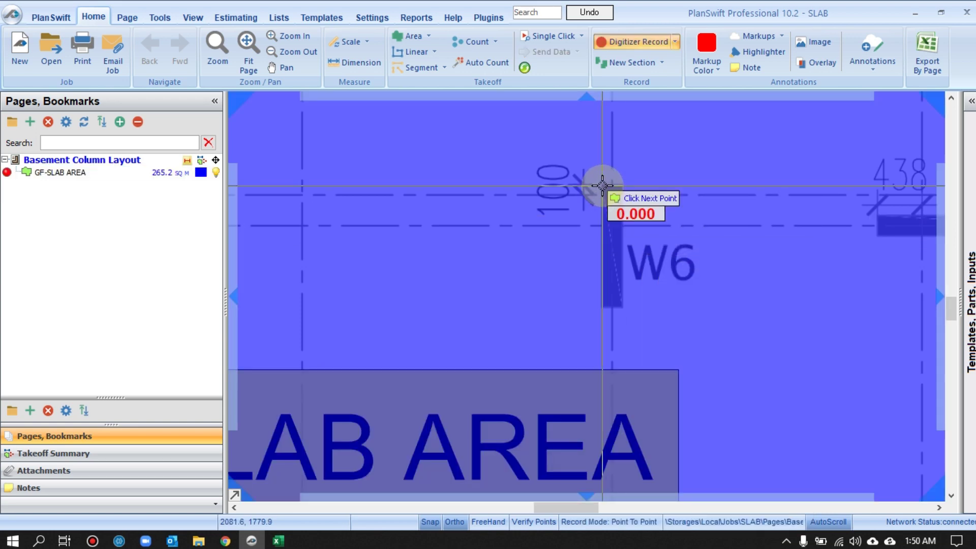
left_click(603, 303)
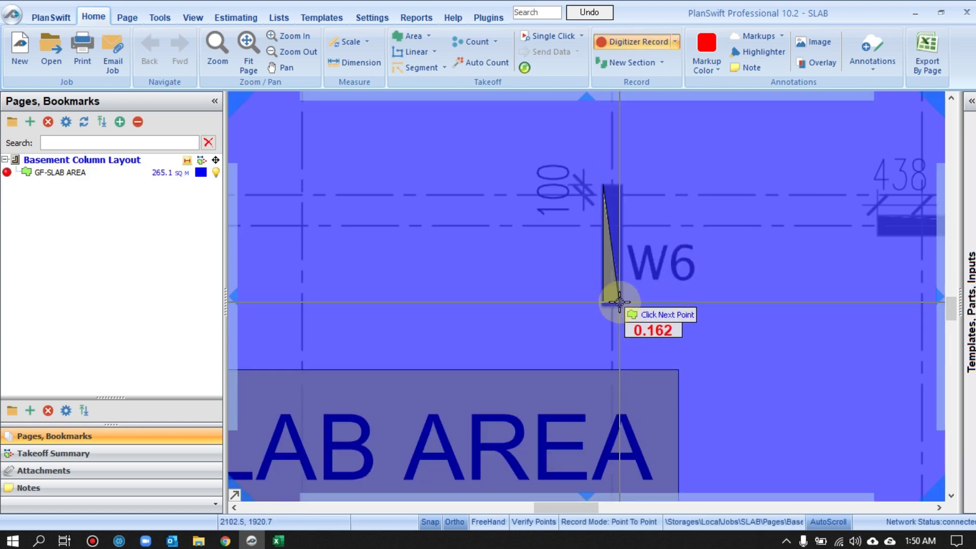
left_click(622, 303)
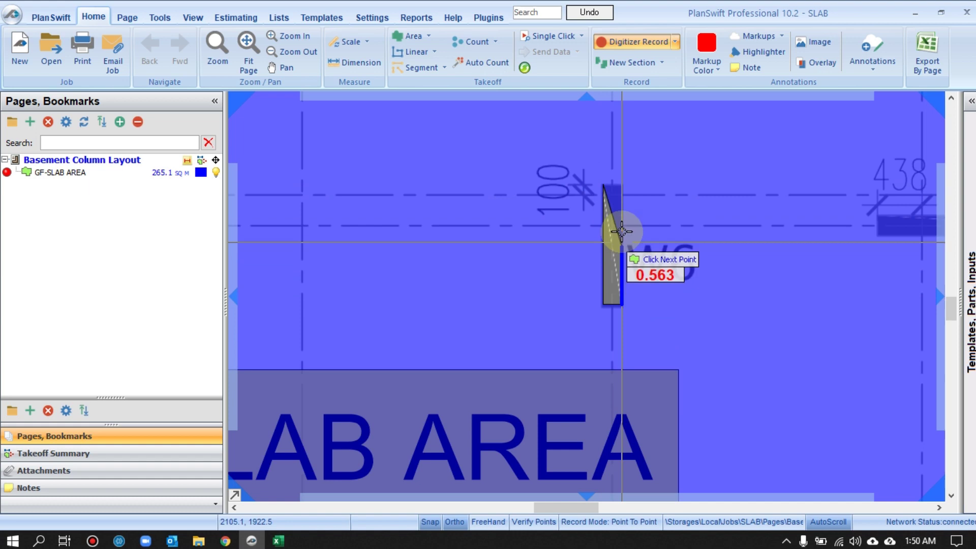
double_click(624, 185)
scroll(632, 212, "down", 3)
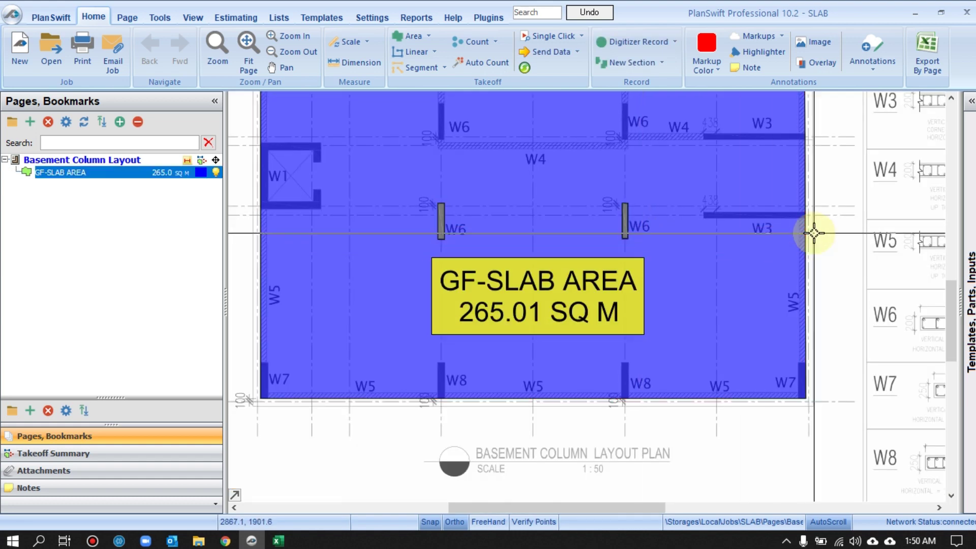
left_click_drag(626, 280, 671, 327)
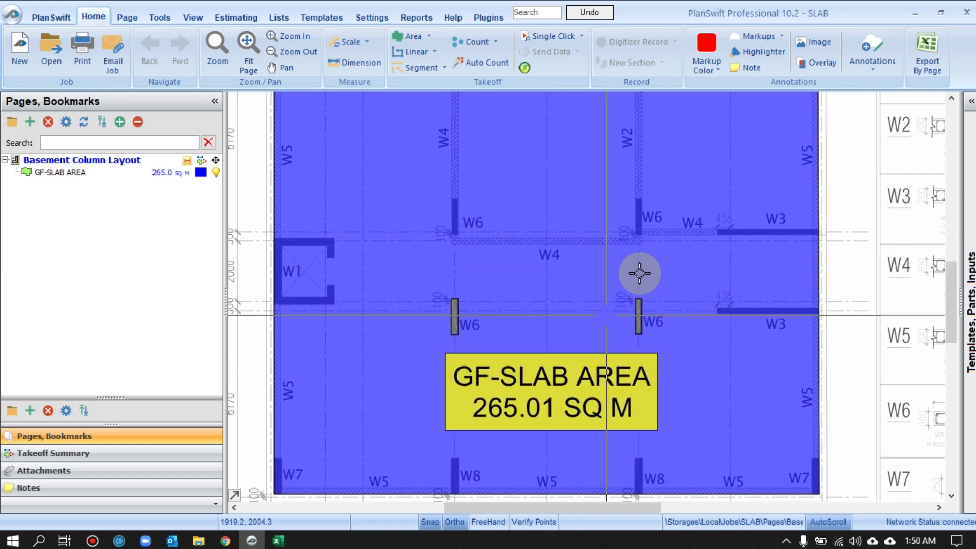
scroll(632, 283, "down", 3)
scroll(623, 249, "up", 3)
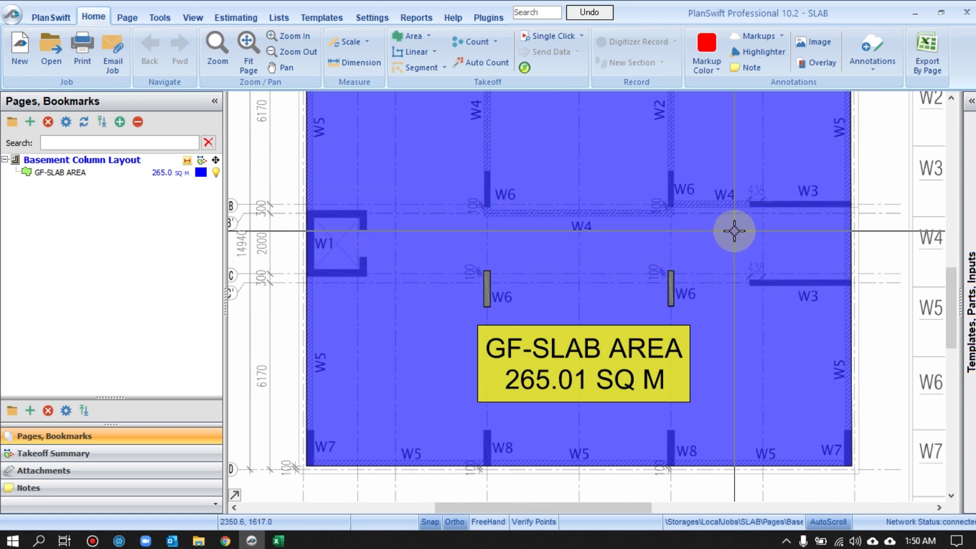
left_click_drag(824, 251, 817, 244)
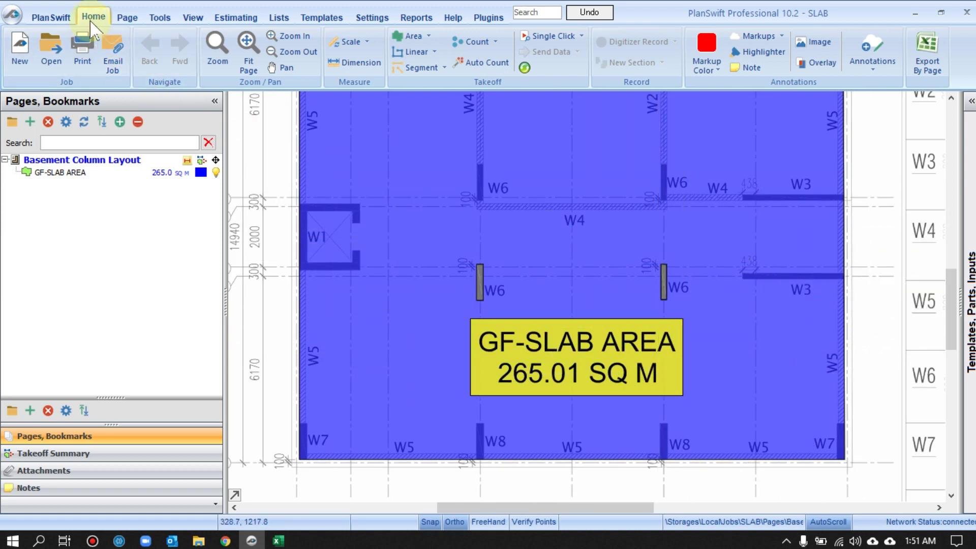
Step: Check the slab's zero volume in the estimate grid, then zoom to the legend's 330 slab-thickness note
left_click(236, 23)
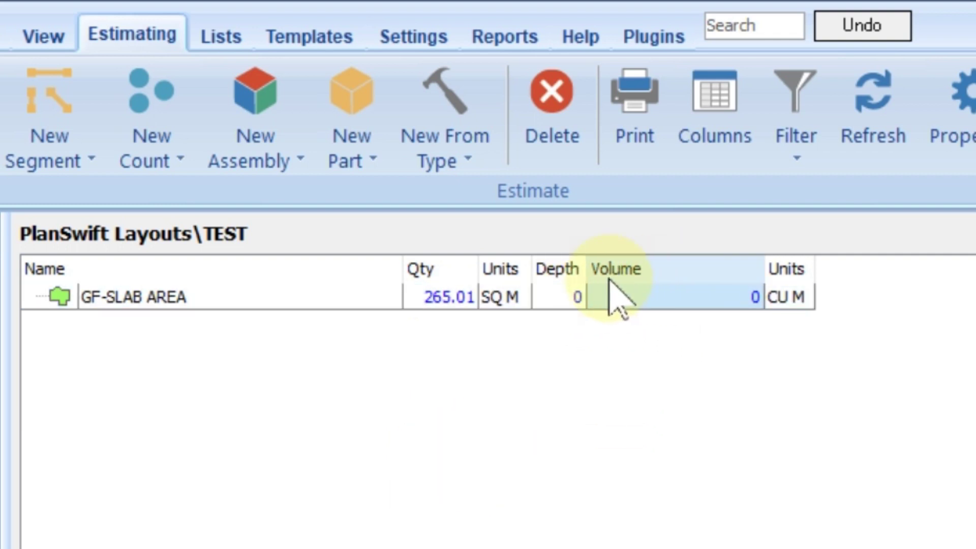
left_click(604, 297)
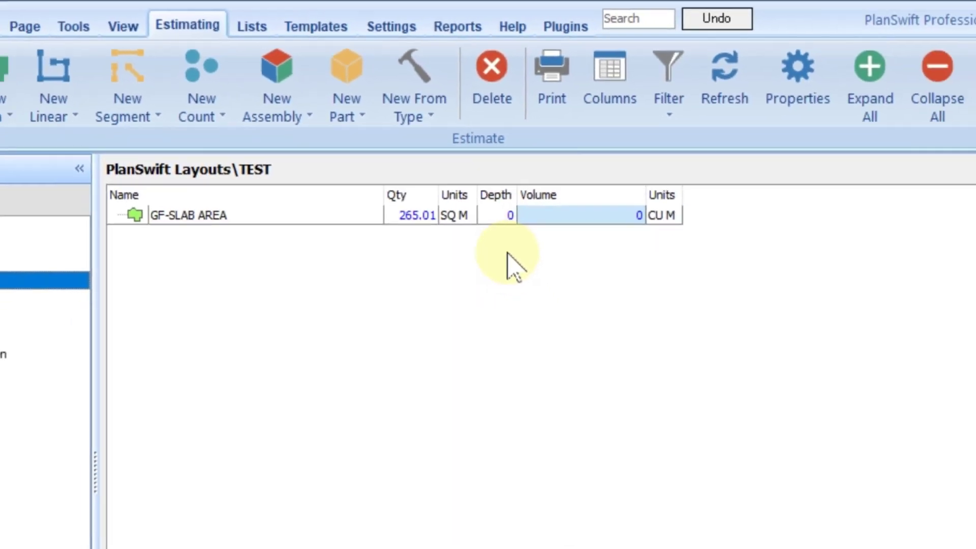
left_click(94, 16)
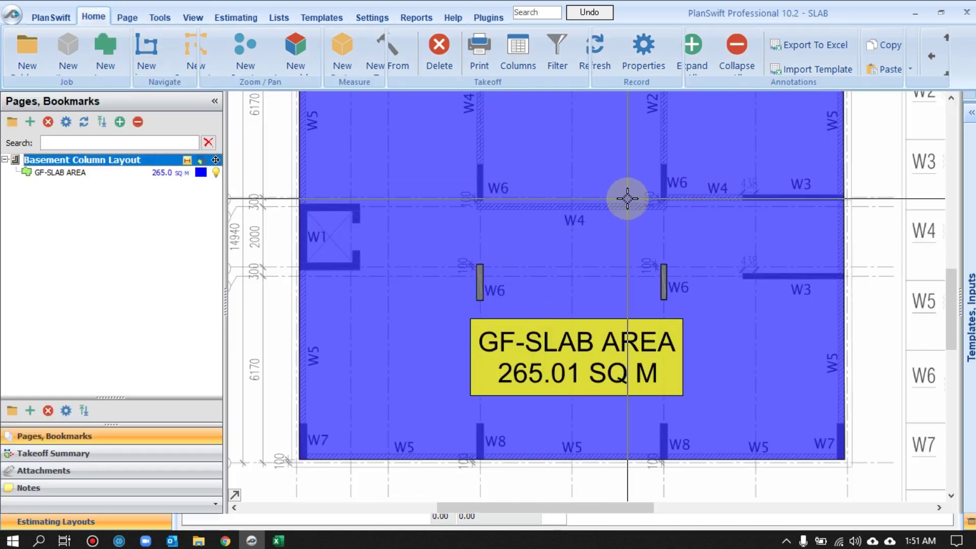
scroll(628, 199, "up", 3)
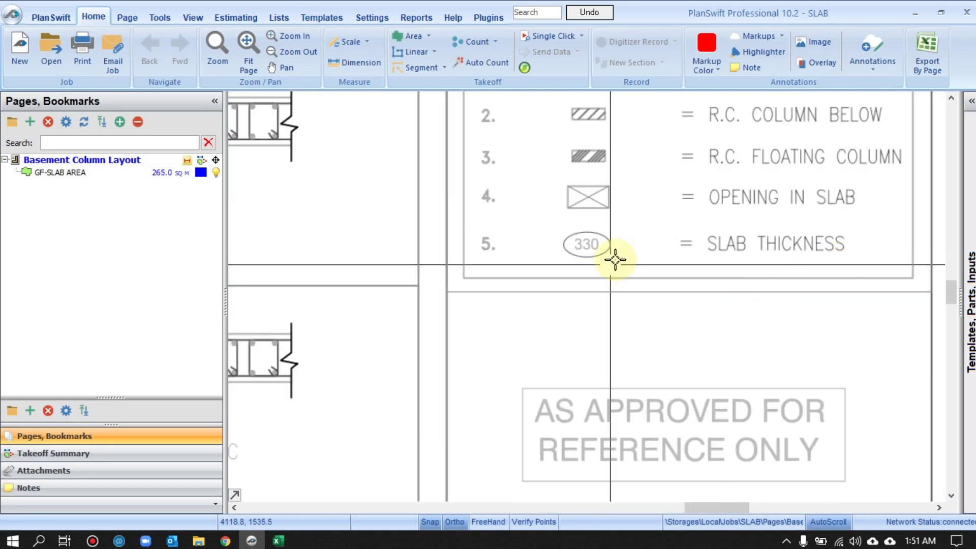
scroll(605, 263, "up", 3)
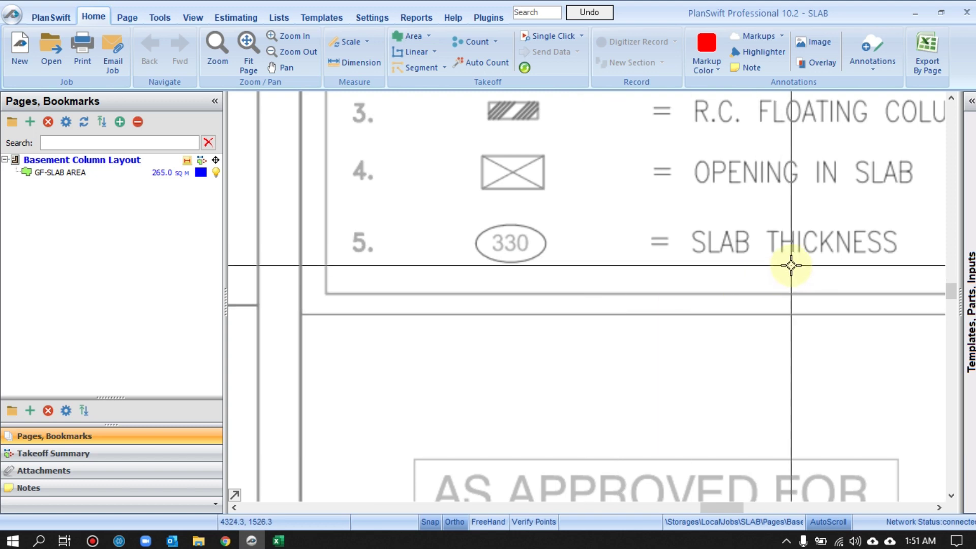
Step: Enter a 0.33 depth for GF-SLAB AREA, giving a volume of 87.45 CU M
left_click(247, 20)
left_click(443, 144)
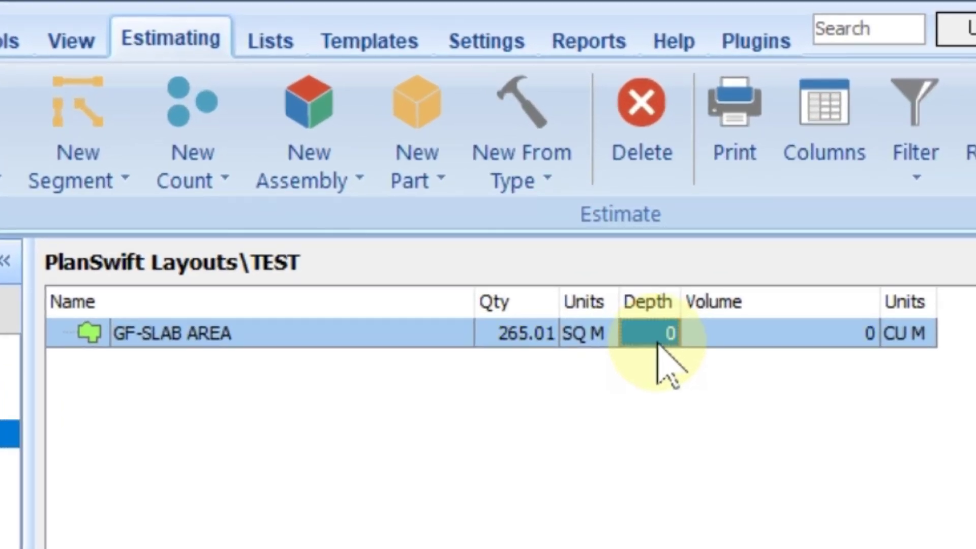
type("0.")
type("33")
key("Return")
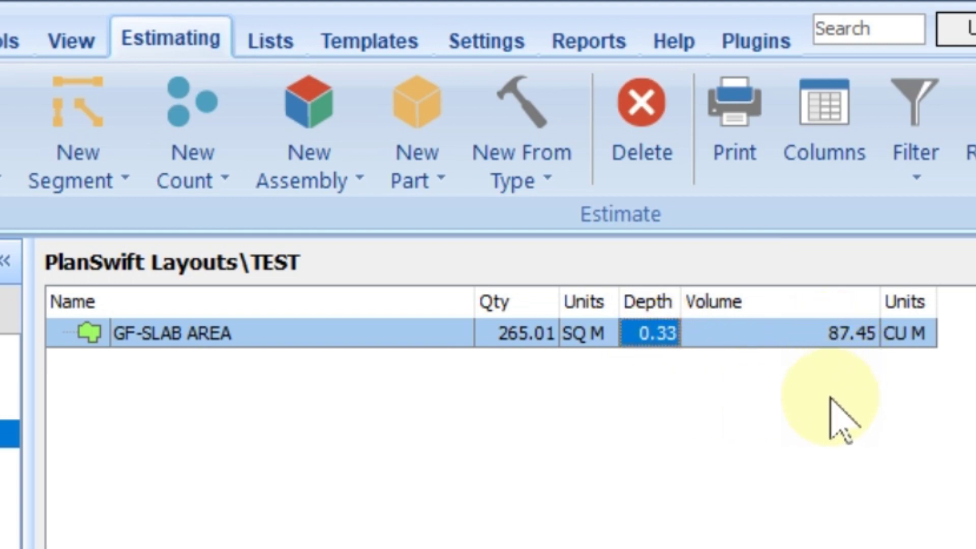
left_click(651, 341)
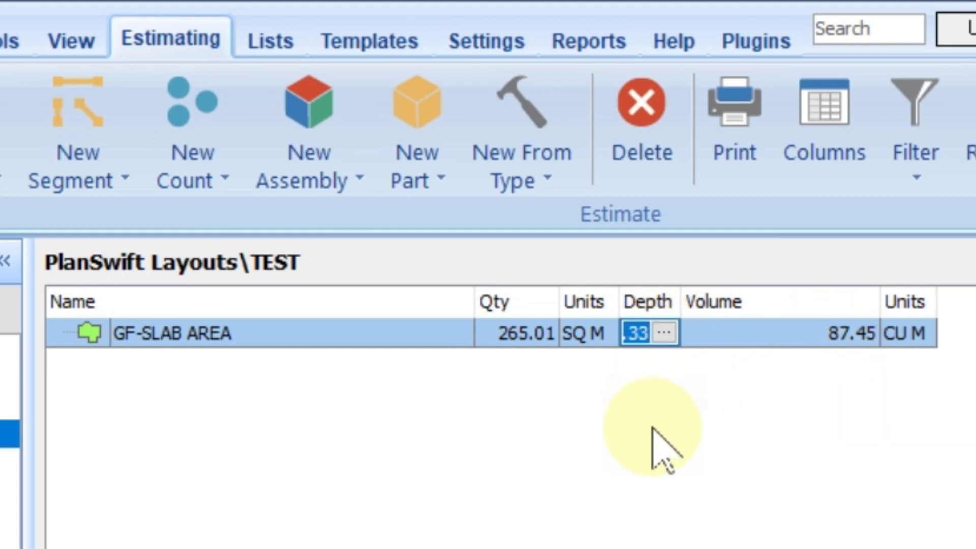
type("0.33")
key("Return")
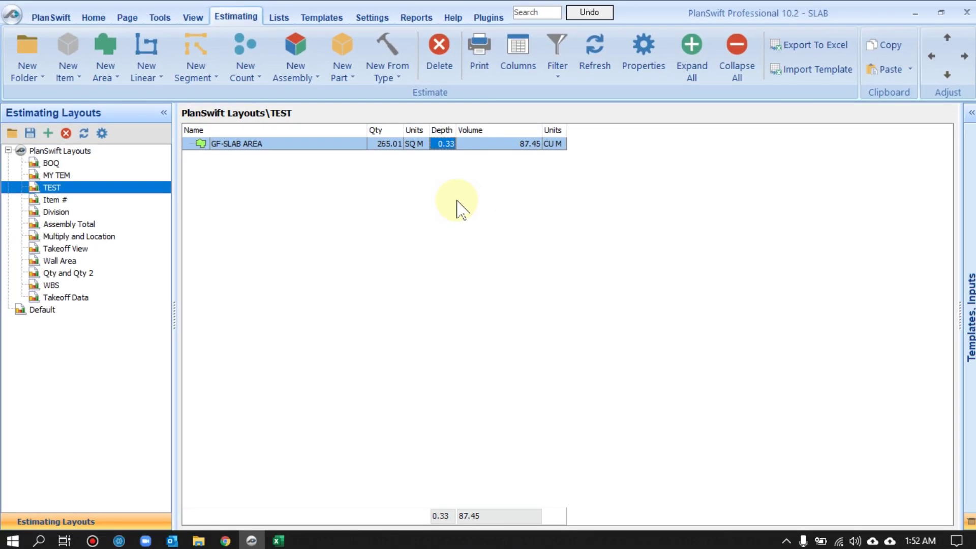
left_click(443, 145)
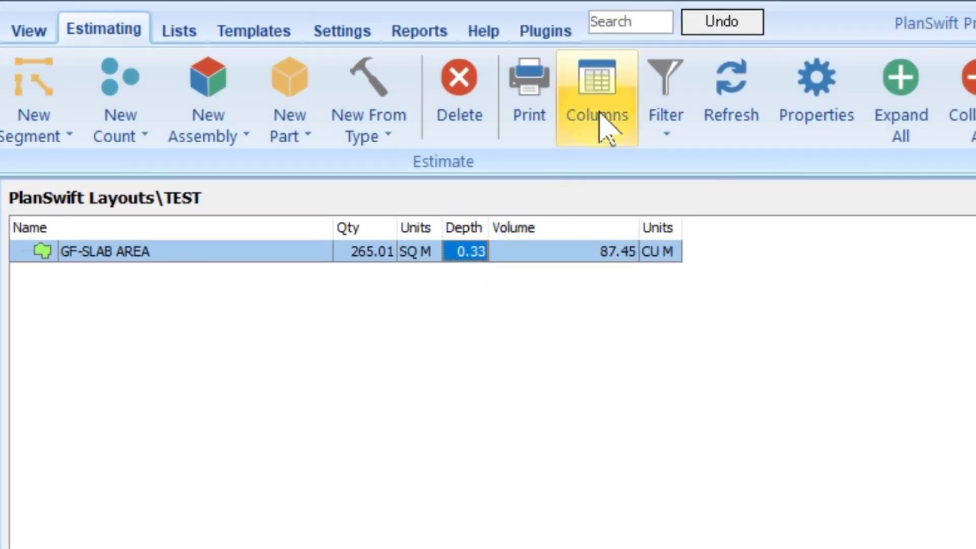
left_click(599, 114)
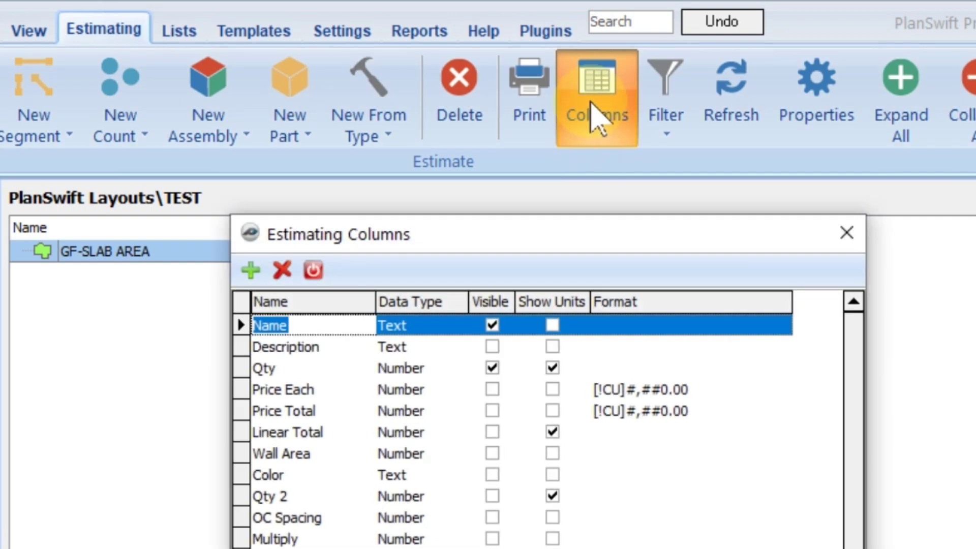
left_click_drag(567, 235, 560, 286)
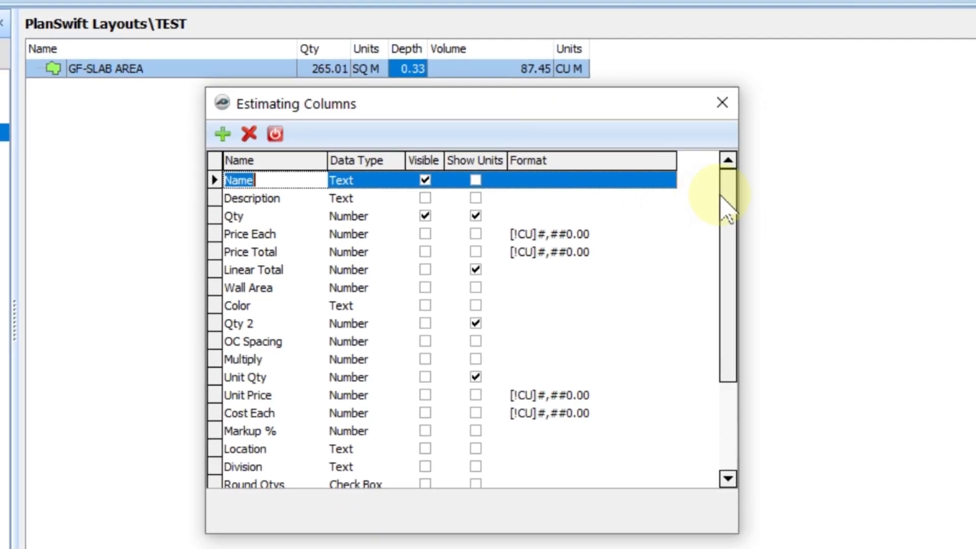
left_click_drag(838, 389, 837, 445)
left_click_drag(725, 253, 728, 366)
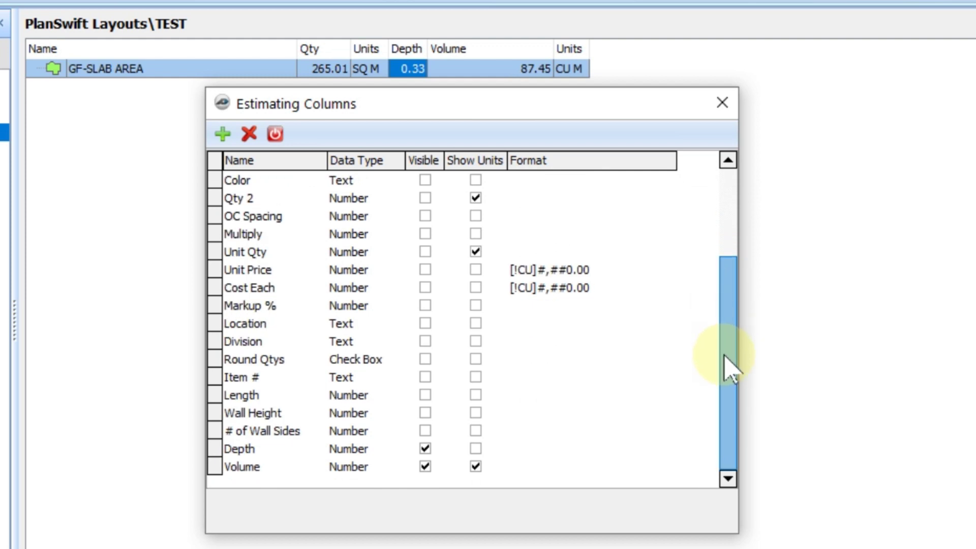
left_click(425, 449)
left_click(425, 466)
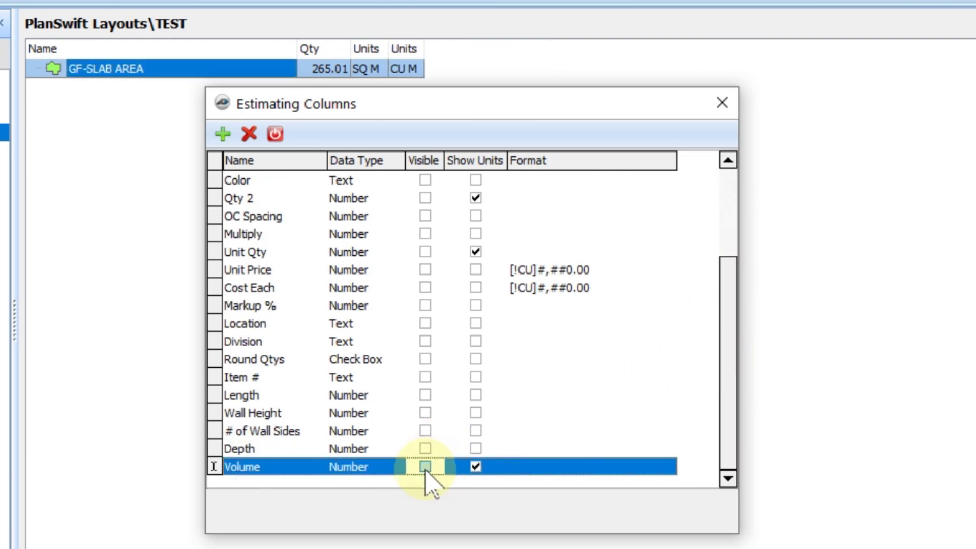
left_click(425, 467)
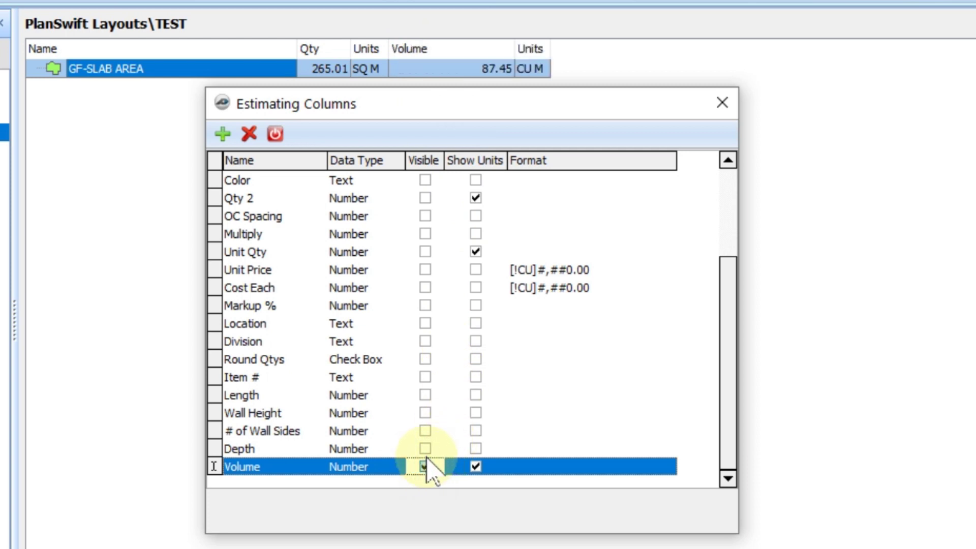
left_click(426, 449)
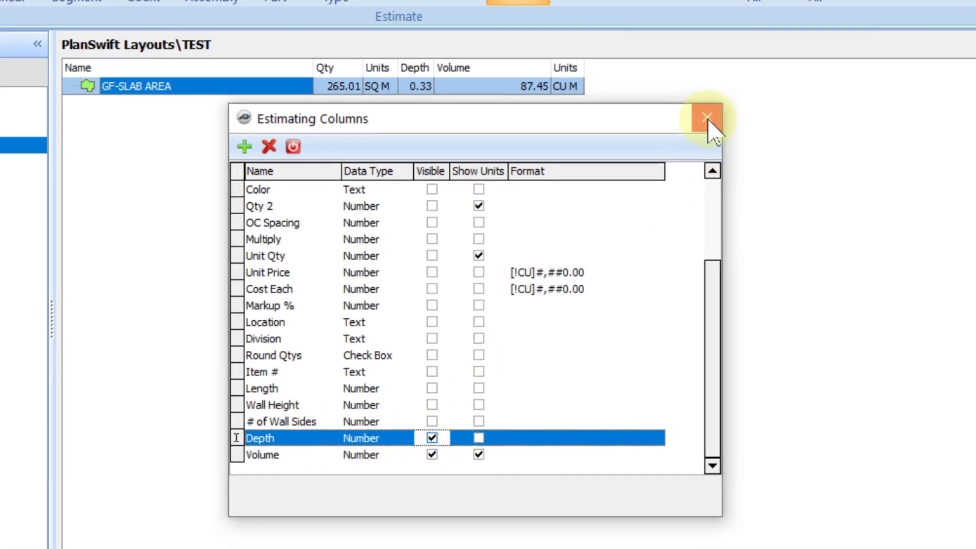
left_click(722, 103)
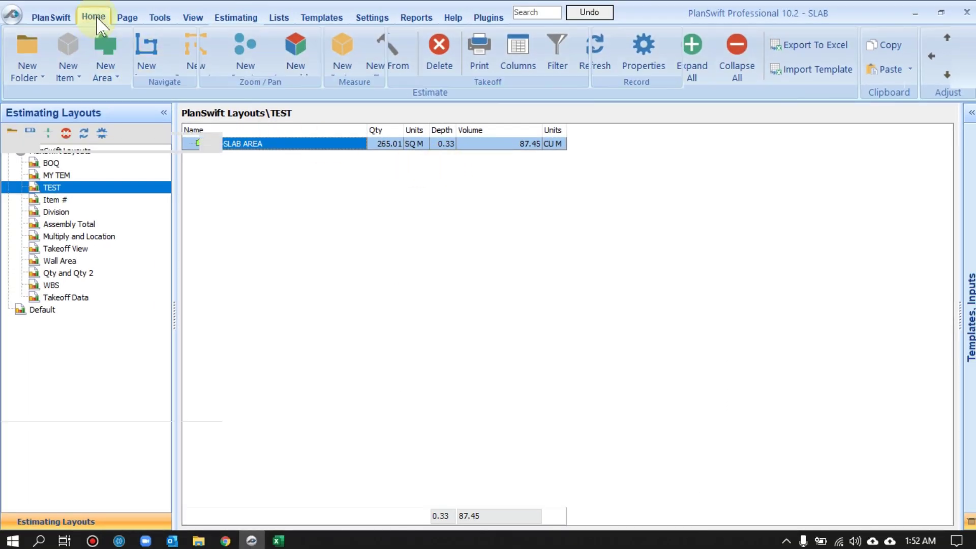
Step: Export the estimate grid to Excel and bring up the exported Sheet1 workbook
left_click(93, 17)
left_click(236, 16)
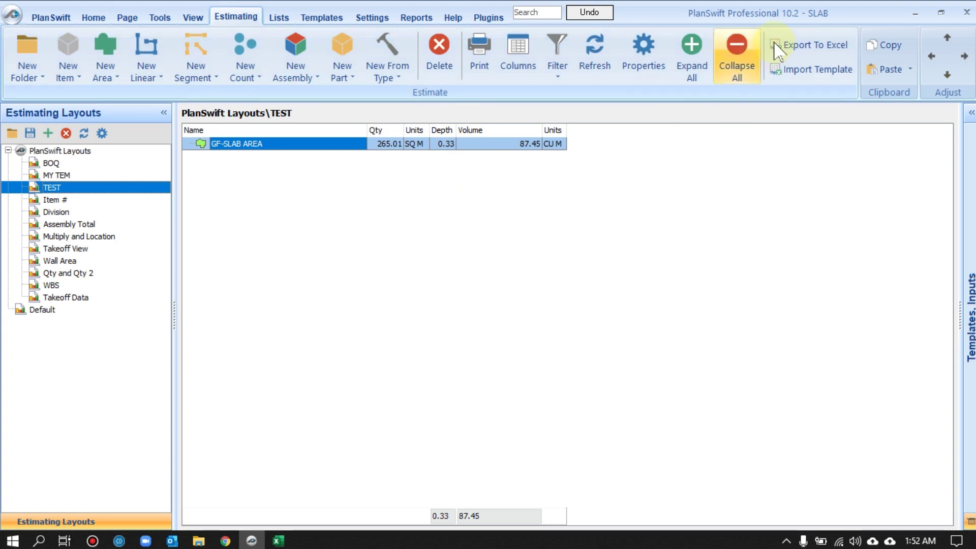
left_click(801, 47)
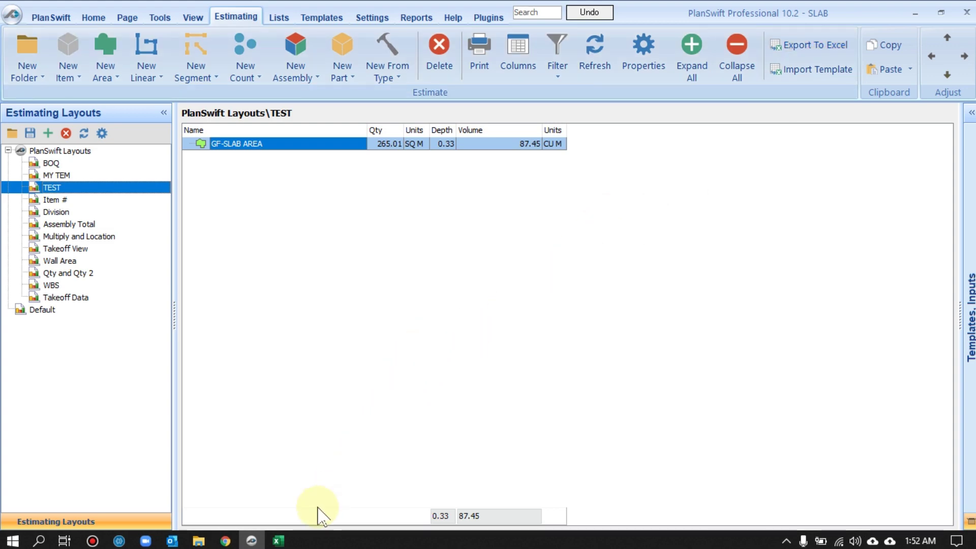
mouse_move(293, 542)
left_click(358, 484)
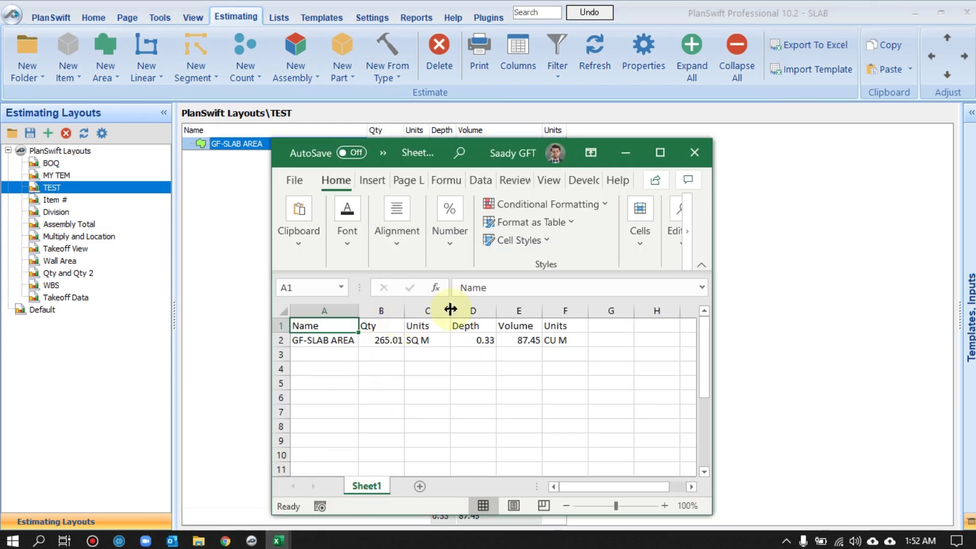
Step: Widen the exported columns, fill header row A1:F1 yellow and colour 265.01 red
scroll(153, 213, "up", 4, "ctrl")
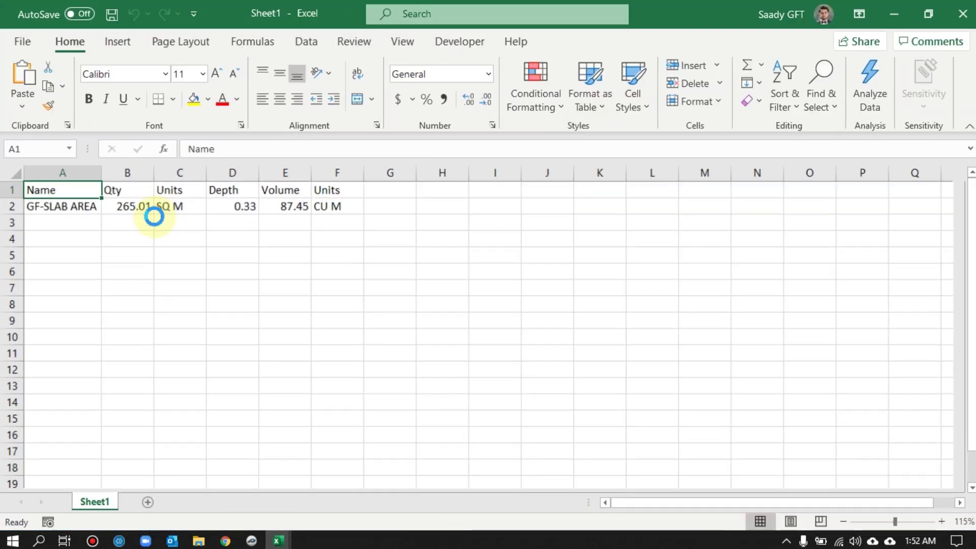
left_click_drag(141, 177, 559, 200)
left_click(201, 98)
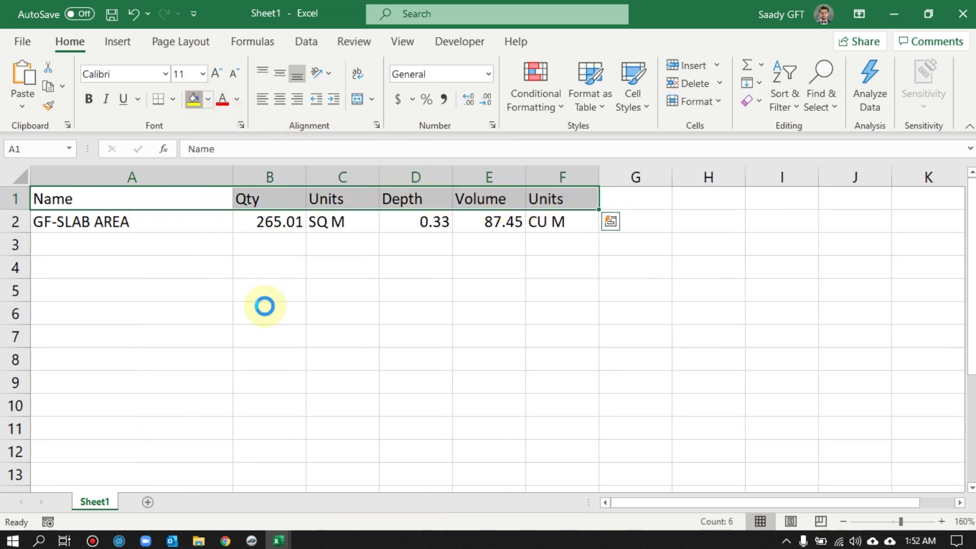
left_click(264, 305)
left_click(265, 222)
left_click(218, 102)
left_click(384, 315)
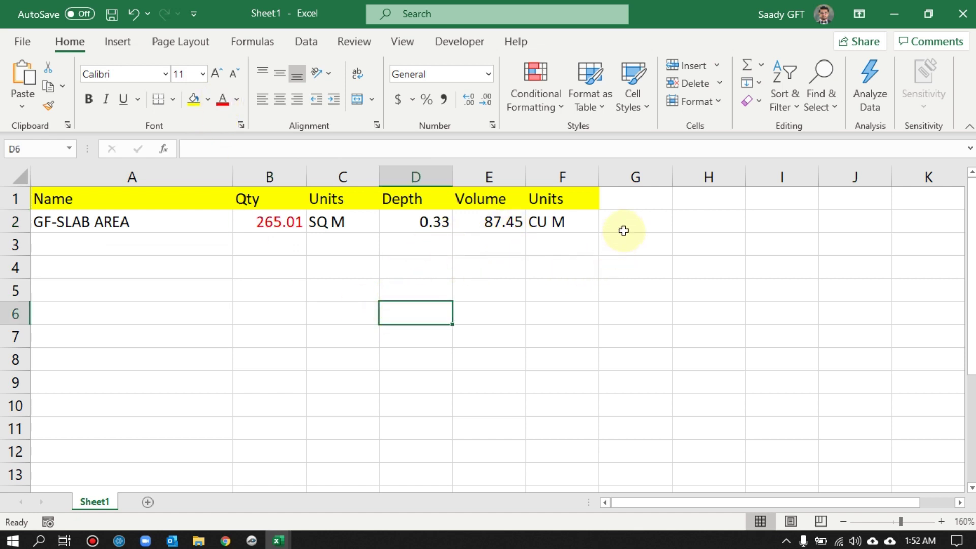
Step: Adjust the sheet, then open the BOQ workbook's SLAB sheet with its Slab Area rows
left_click_drag(622, 226, 625, 283)
left_click_drag(710, 253, 726, 320)
left_click_drag(563, 244, 562, 358)
left_click(474, 337)
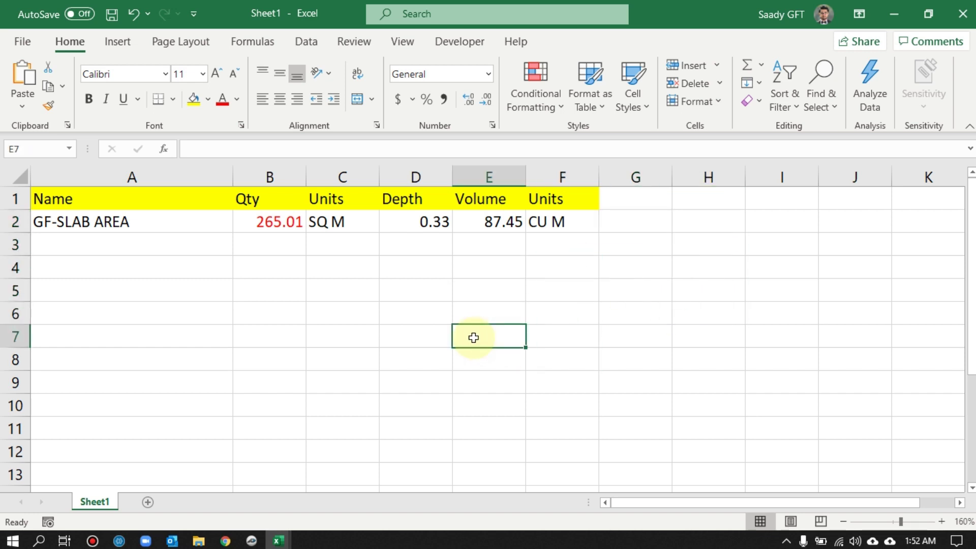
left_click(367, 334)
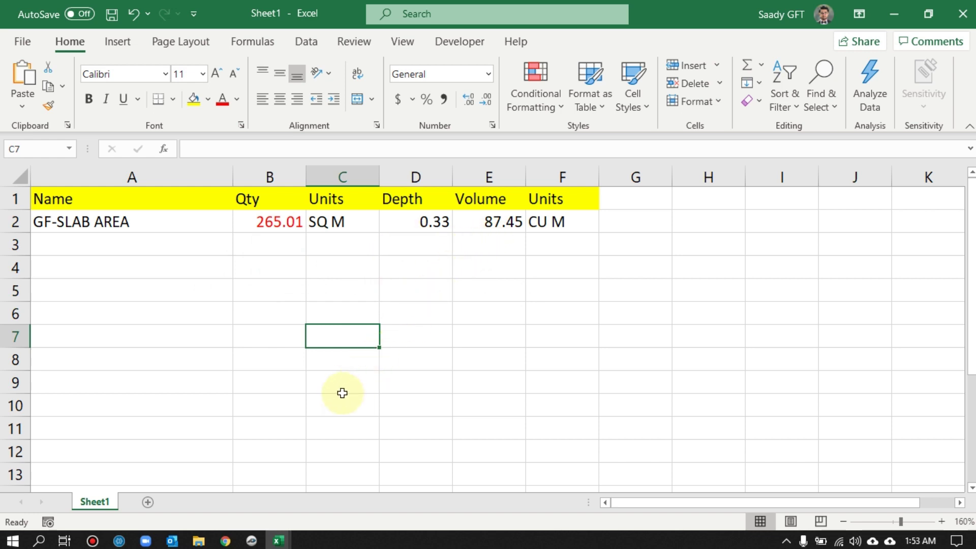
left_click(254, 542)
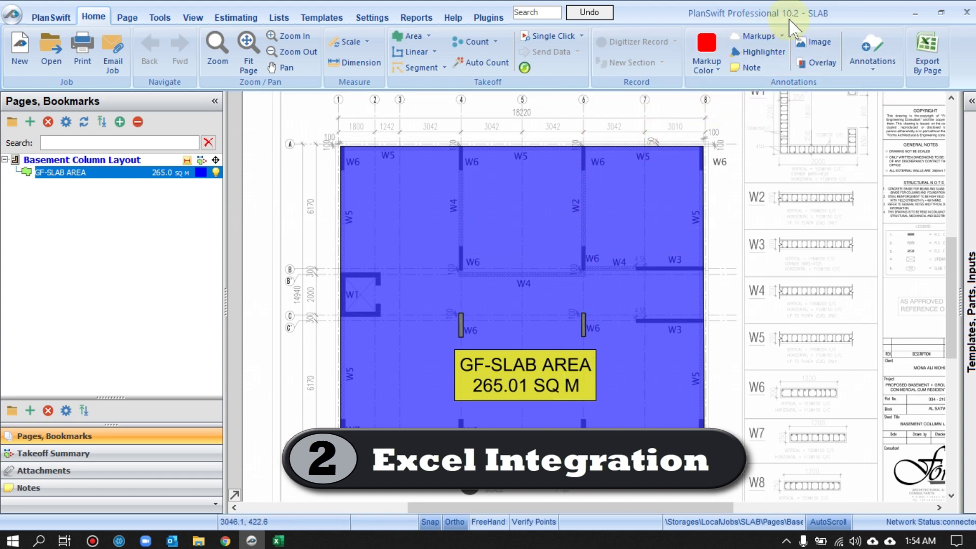
left_click(279, 541)
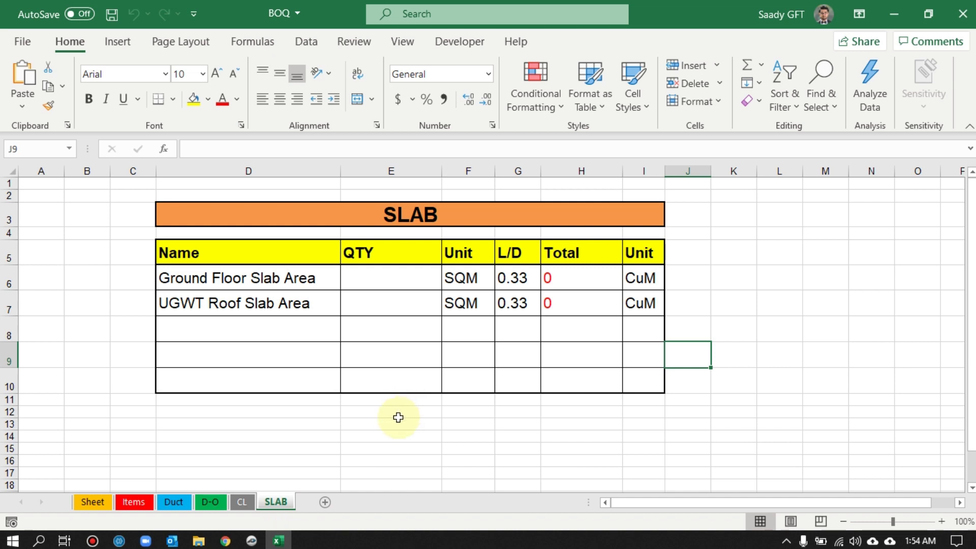
Step: Start a new PlanSwift area takeoff named GF-SLAB from Excel's Ground Floor QTY cell E6
left_click(400, 290)
left_click(401, 305)
left_click(401, 335)
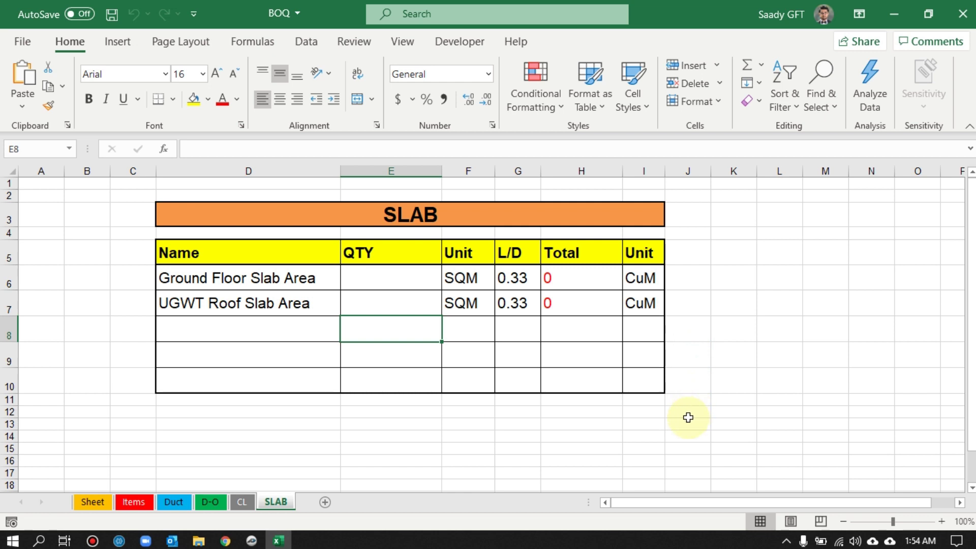
right_click(684, 383)
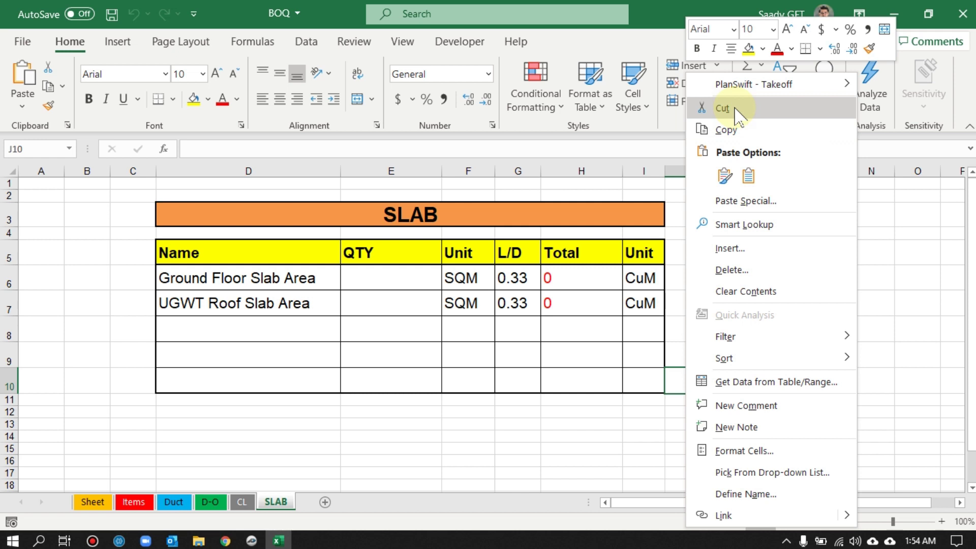
left_click(864, 244)
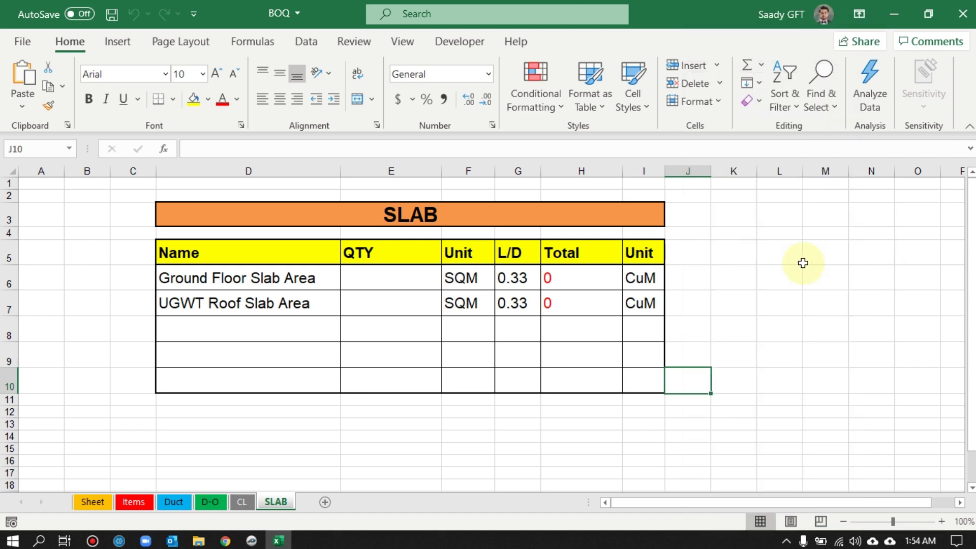
left_click(392, 280)
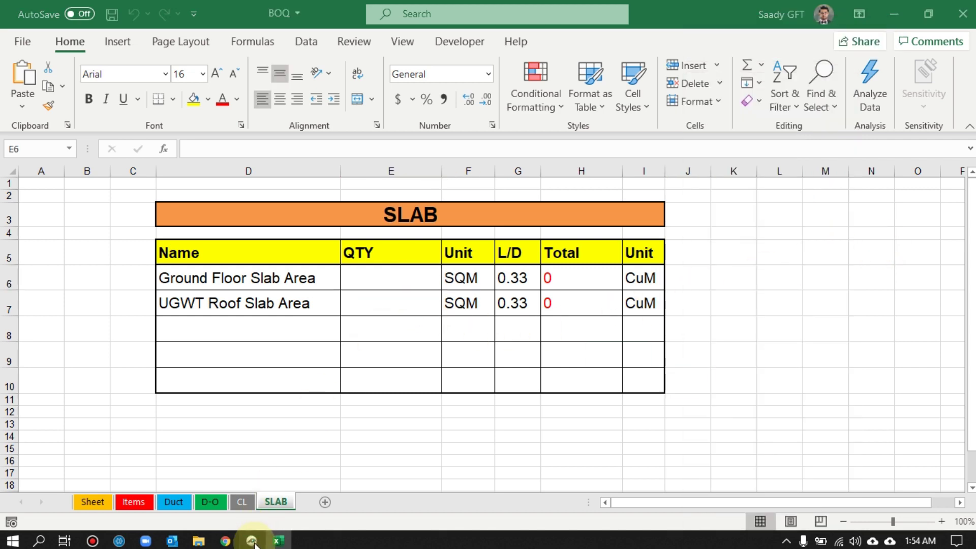
left_click(252, 540)
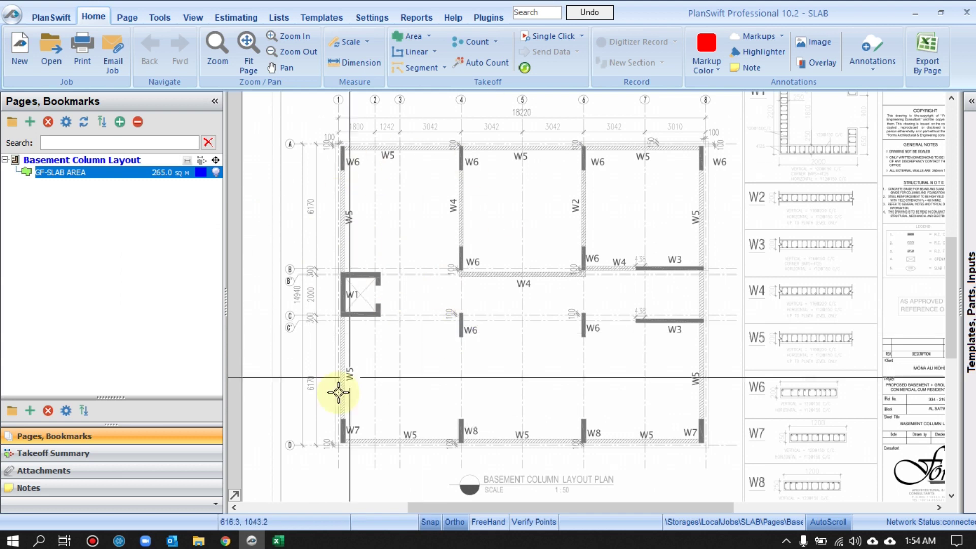
left_click(278, 541)
right_click(389, 278)
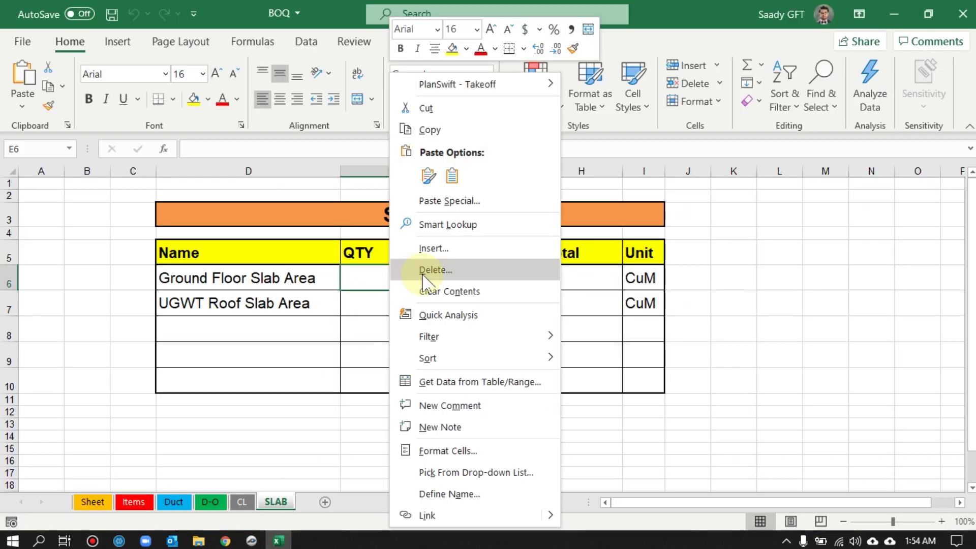
mouse_move(542, 92)
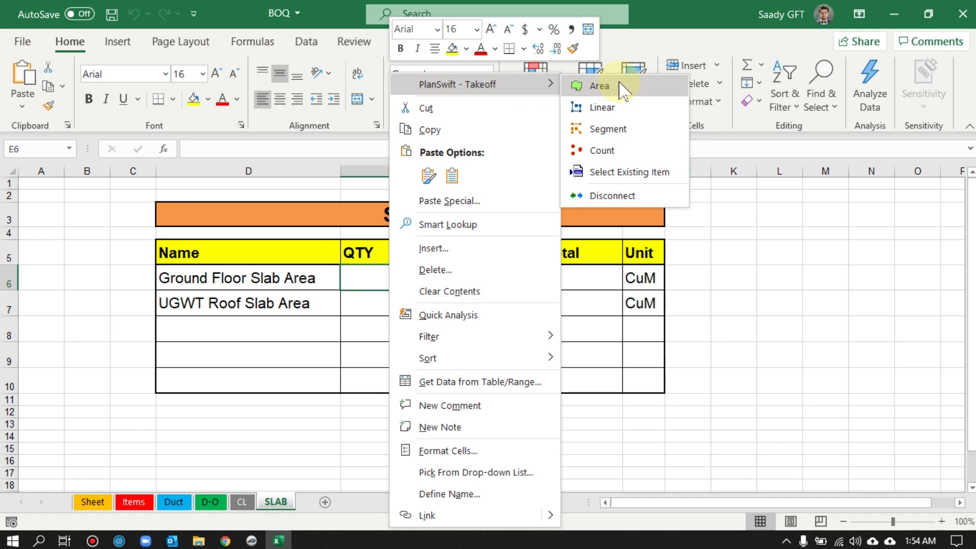
left_click(599, 86)
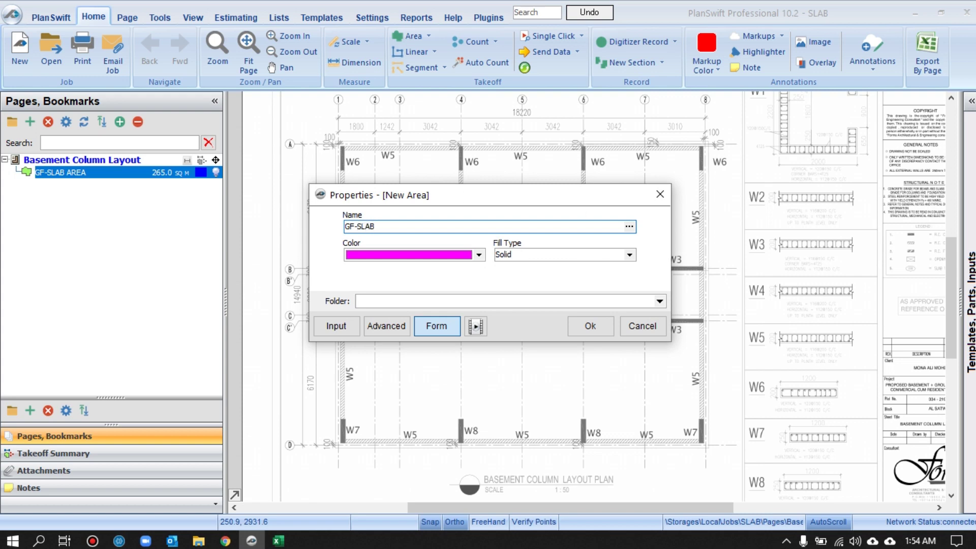
Step: Confirm the GF-SLAB properties and place the slab corners around the outline
left_click(589, 327)
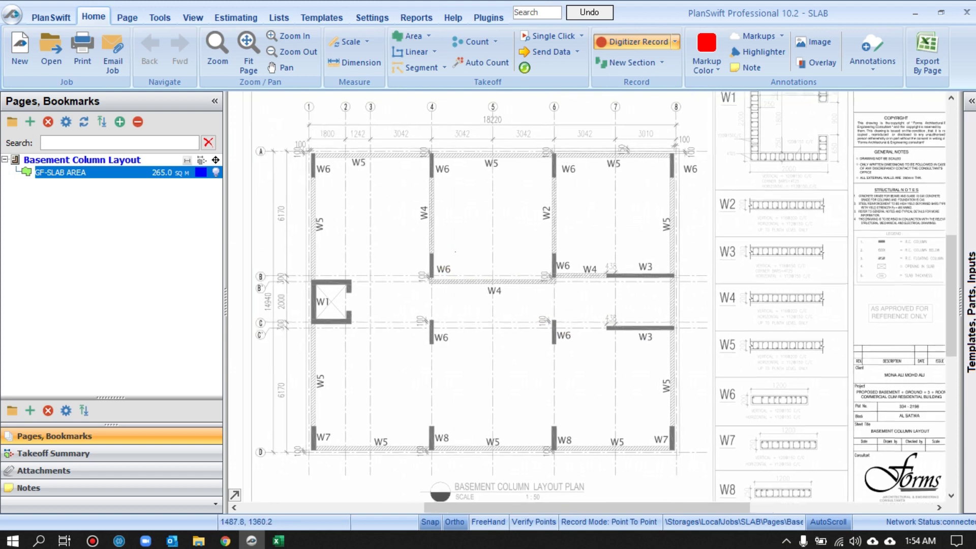
scroll(332, 155, "up", 6)
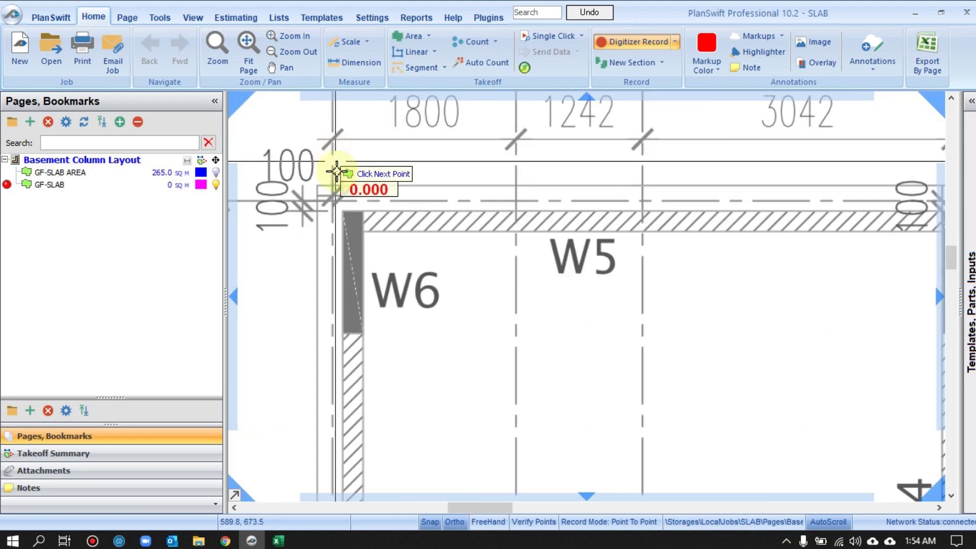
scroll(327, 192, "down", 6)
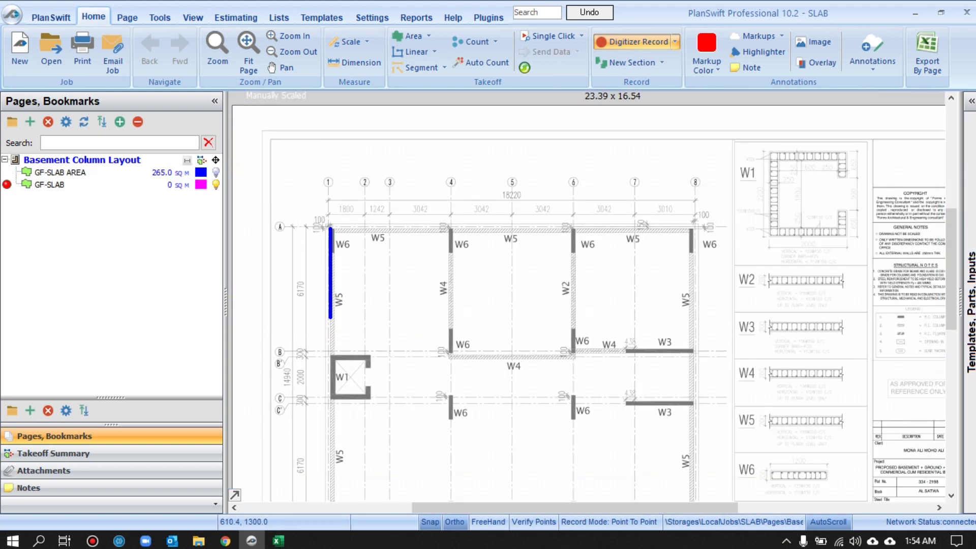
scroll(328, 300, "up", 5)
left_click(318, 311)
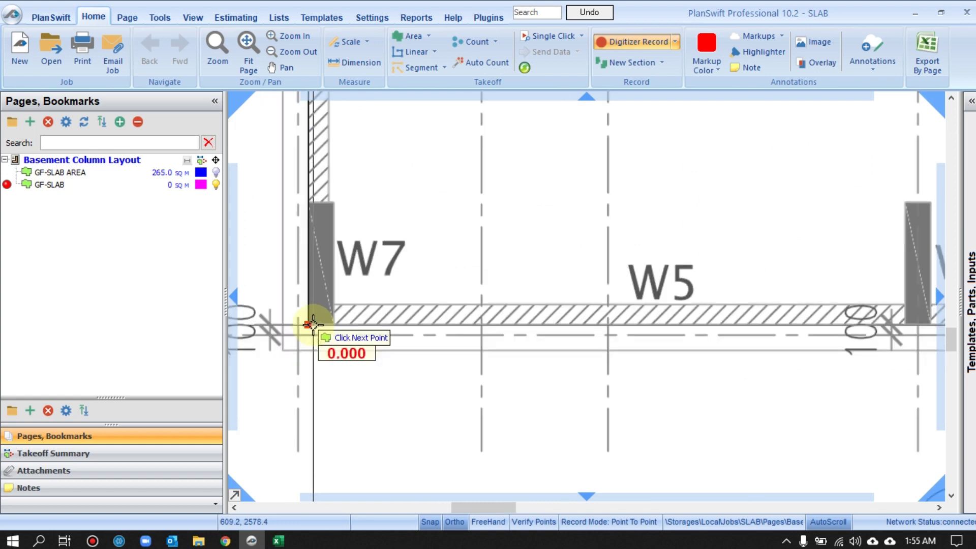
scroll(315, 318, "down", 3)
scroll(711, 326, "up", 5)
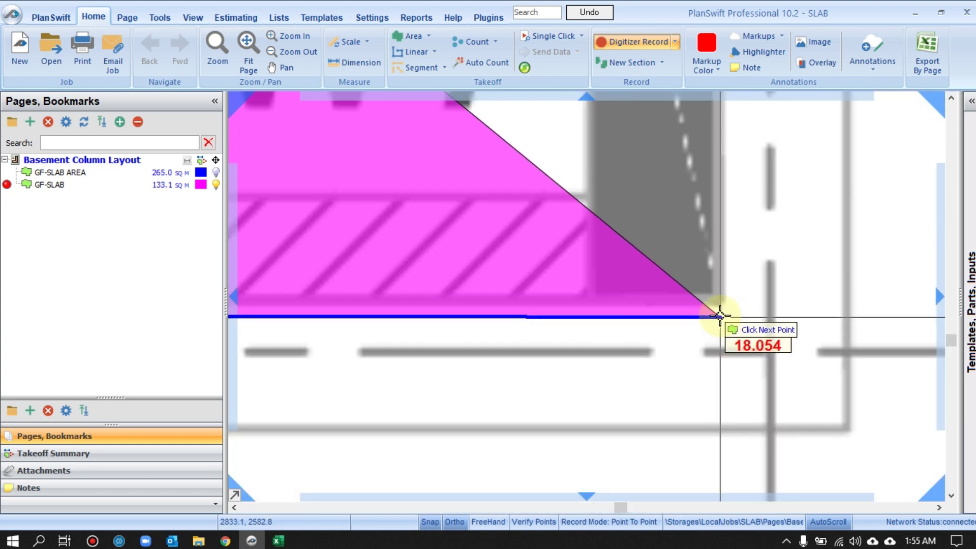
left_click(720, 308)
scroll(720, 309, "down", 5)
scroll(732, 203, "up", 5)
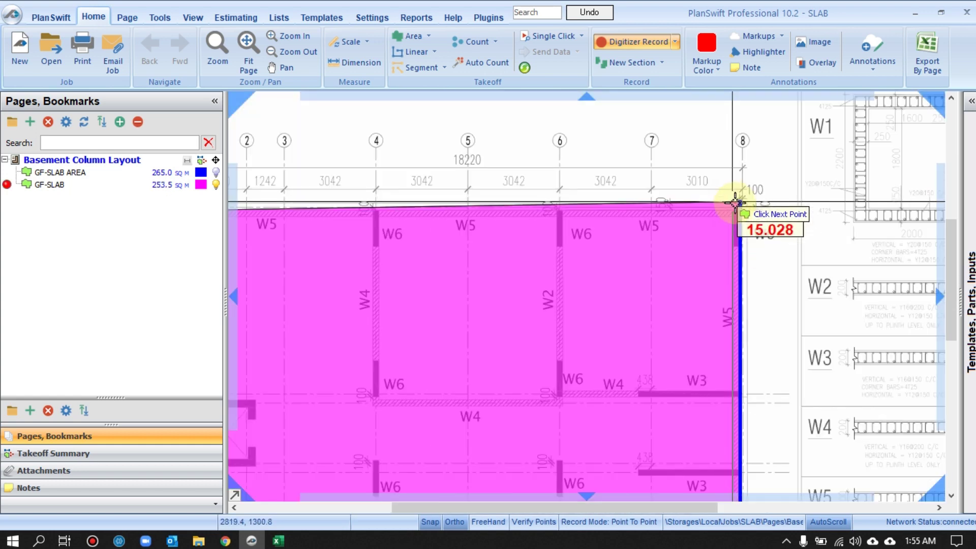
Step: Stop the GF-SLAB outline so the finished area reads 266.07 sq m
right_click(760, 196)
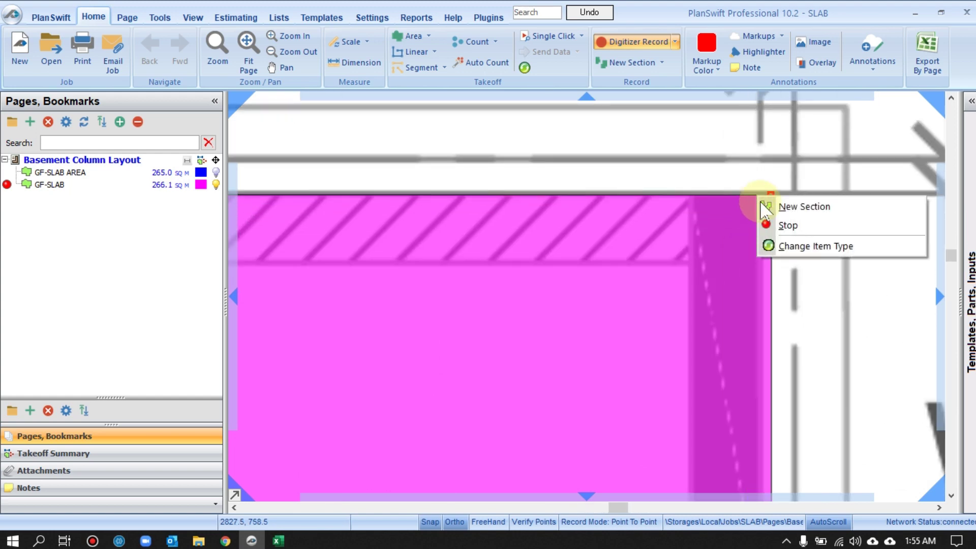
left_click(771, 226)
scroll(715, 148, "down", 8)
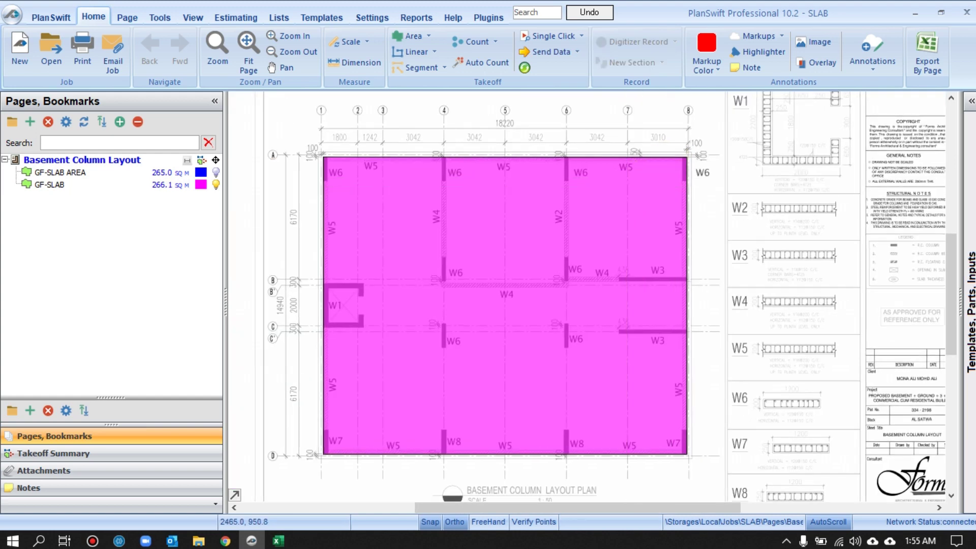
right_click(537, 222)
left_click(702, 208)
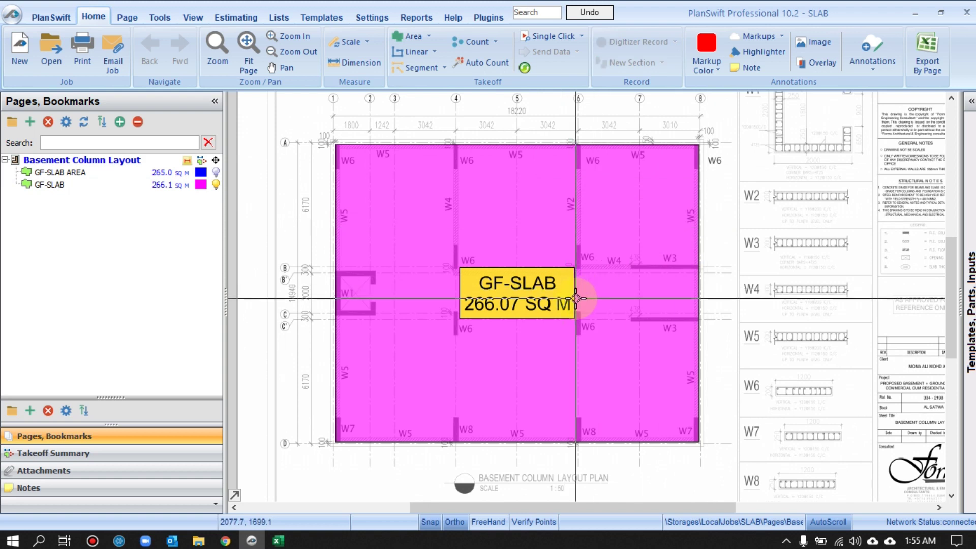
Step: Check GF-SLAB at 266.07 sq m in Estimating, then view Excel's 87.8031 CuM slab total
left_click(239, 19)
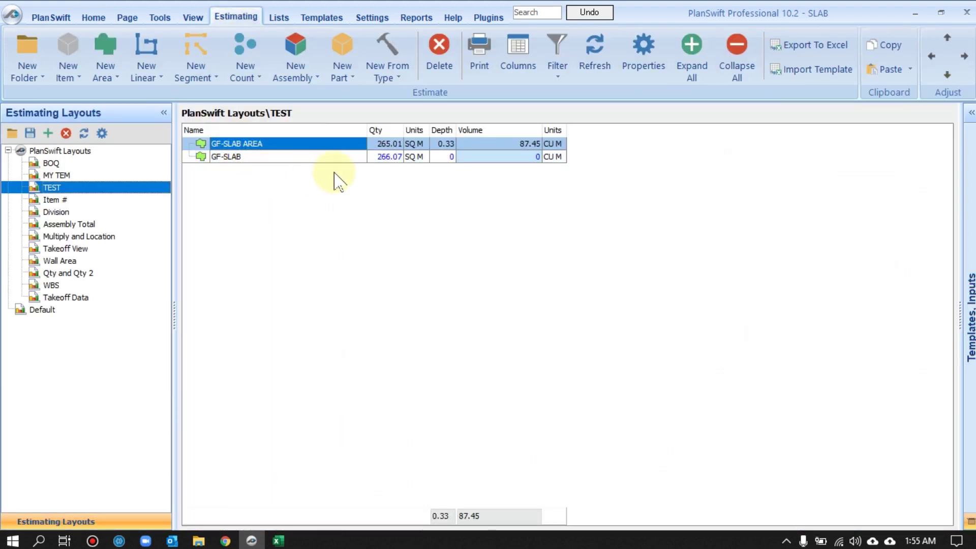
left_click(94, 18)
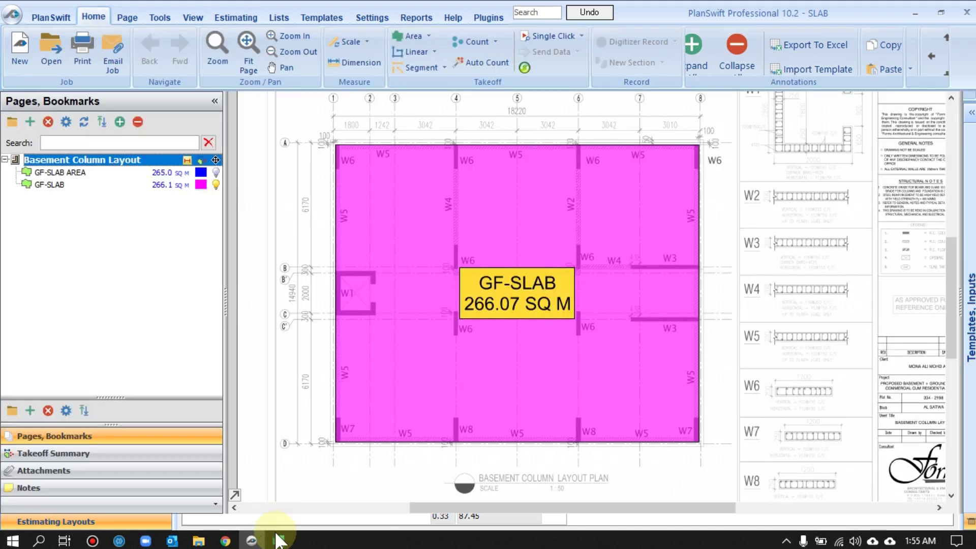
left_click(277, 542)
left_click(399, 325)
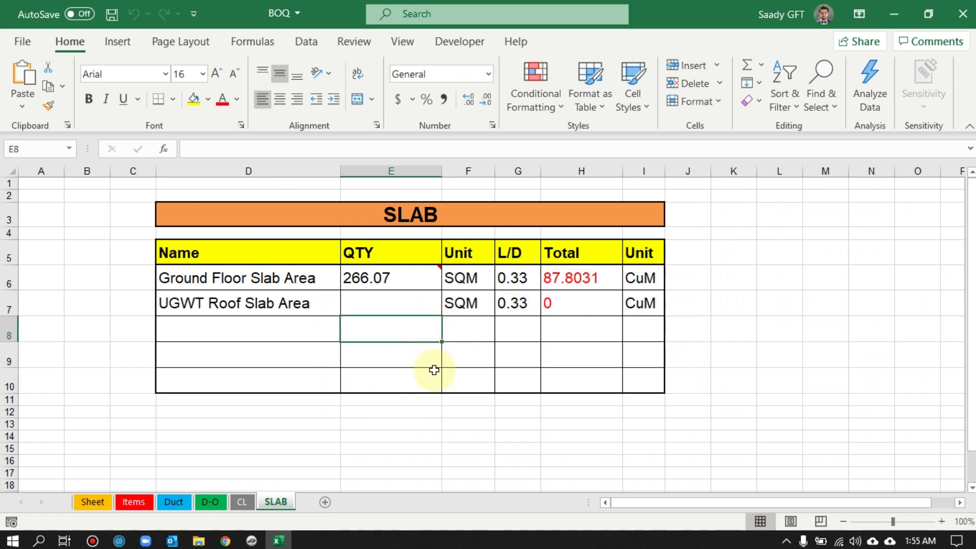
Step: Change the Ground Floor Slab Area L/D in G6 from 0.33 to 0.3
double_click(529, 278)
left_click_drag(532, 278, 519, 276)
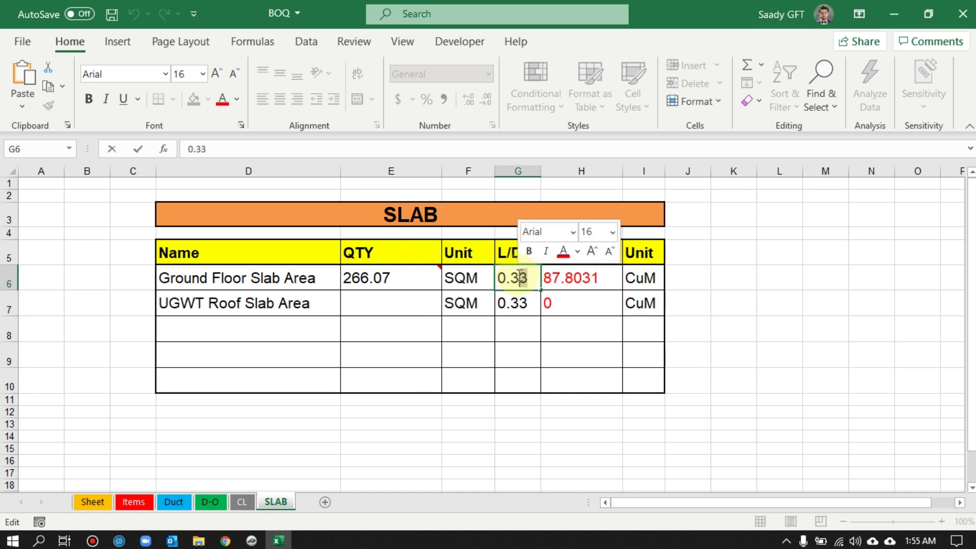
type("0")
key("Return")
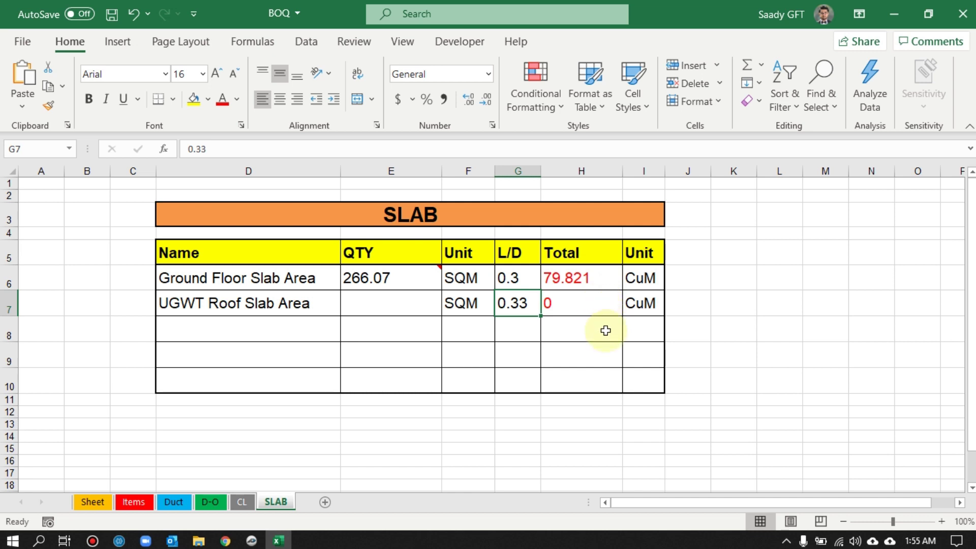
Step: Select the empty cells in columns J, K and L
left_click_drag(686, 252, 693, 381)
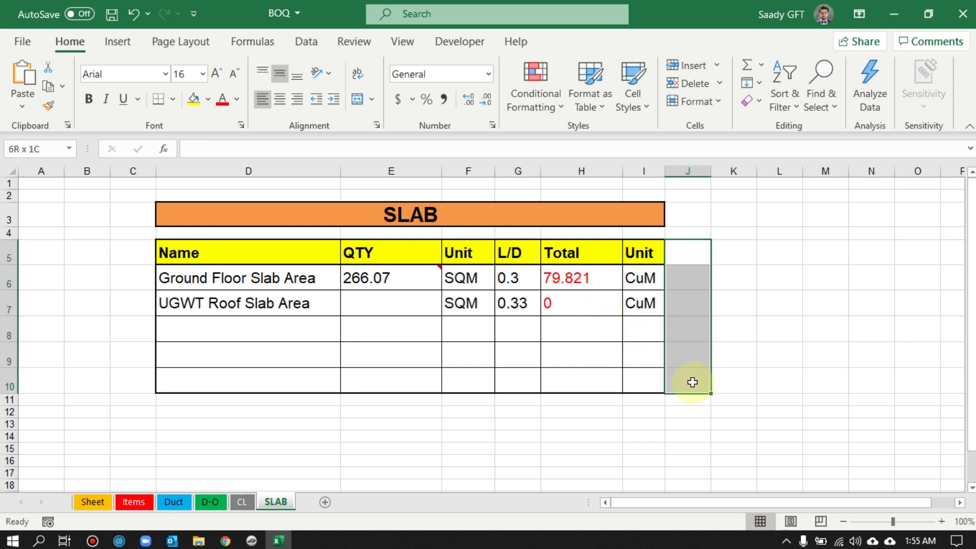
left_click_drag(731, 253, 738, 387)
left_click_drag(771, 250, 789, 384)
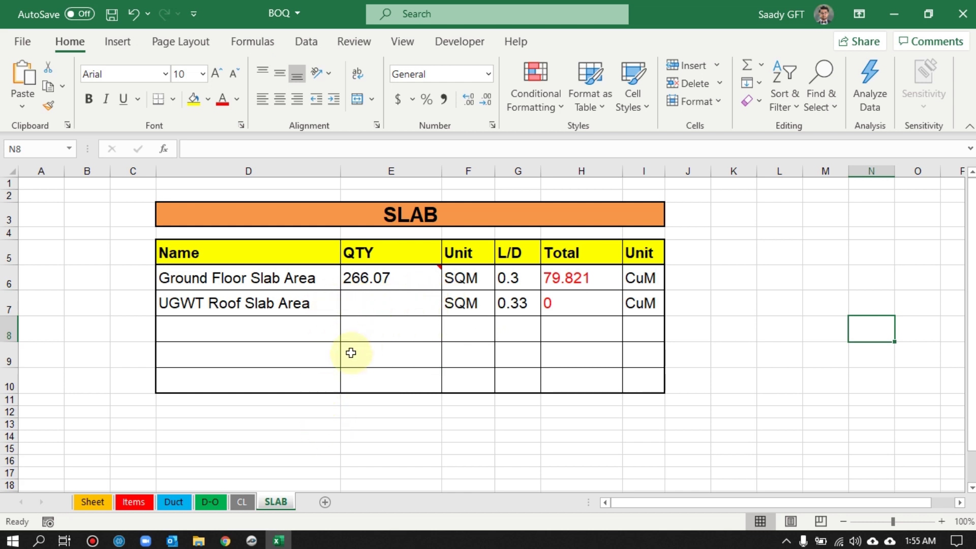
Step: Drag the GF-SLAB top-right vertex down, then restore it to the outline's top
left_click(251, 540)
left_click(277, 540)
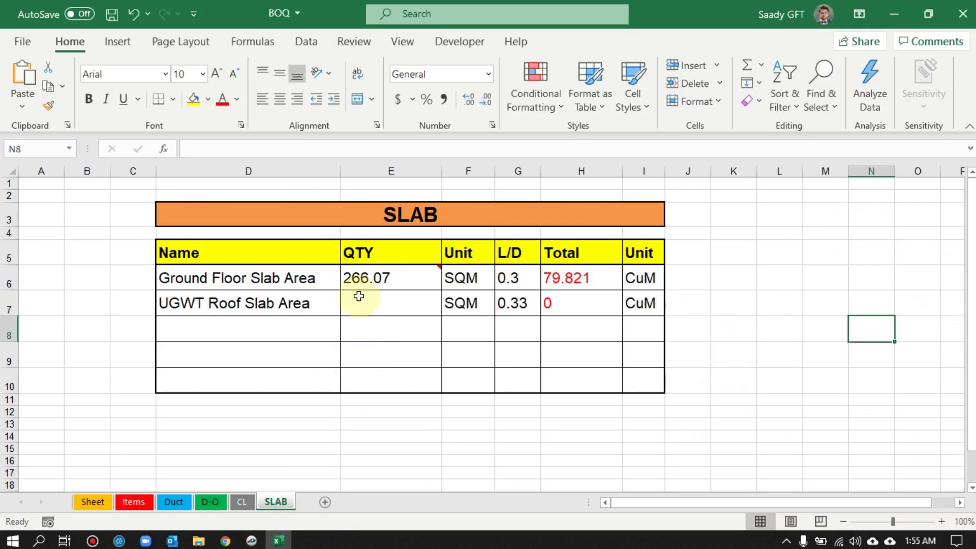
left_click(251, 540)
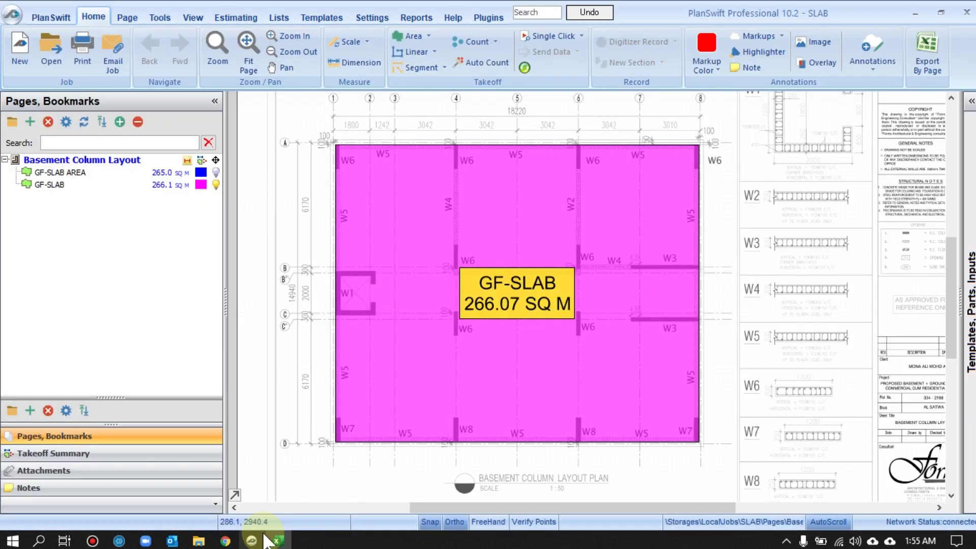
left_click(526, 257)
left_click_drag(697, 147, 700, 270)
left_click(277, 540)
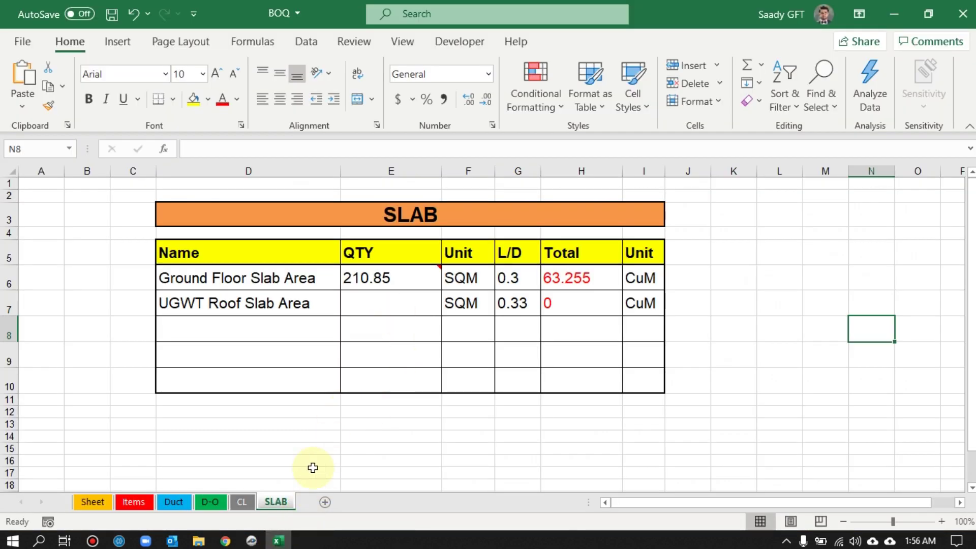
left_click(277, 540)
left_click_drag(701, 269, 700, 144)
Step: Reconnect the E8 PlanSwift link so the quantity refreshes to 266.61 SQM
key("alt+Tab")
left_click(408, 321)
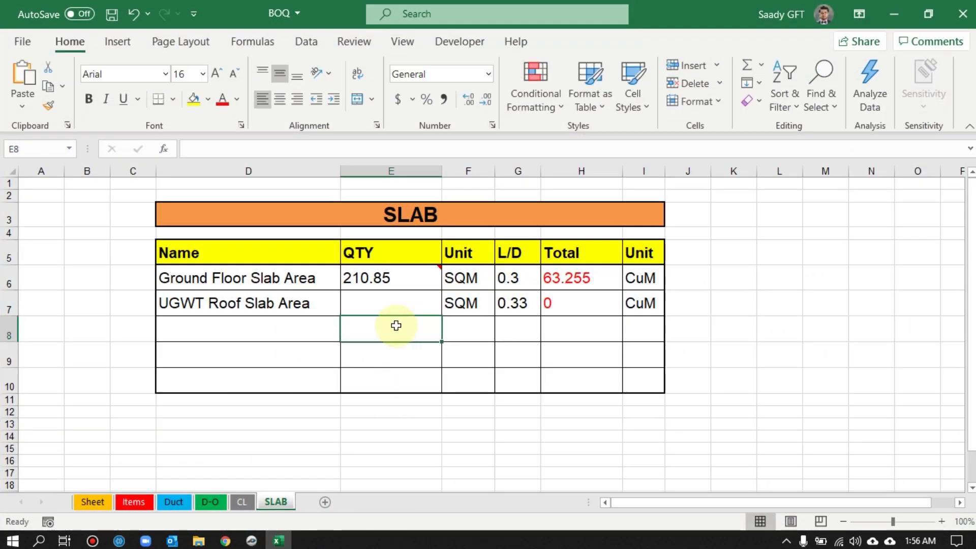
right_click(415, 380)
mouse_move(558, 86)
left_click(595, 148)
left_click(419, 339)
right_click(419, 339)
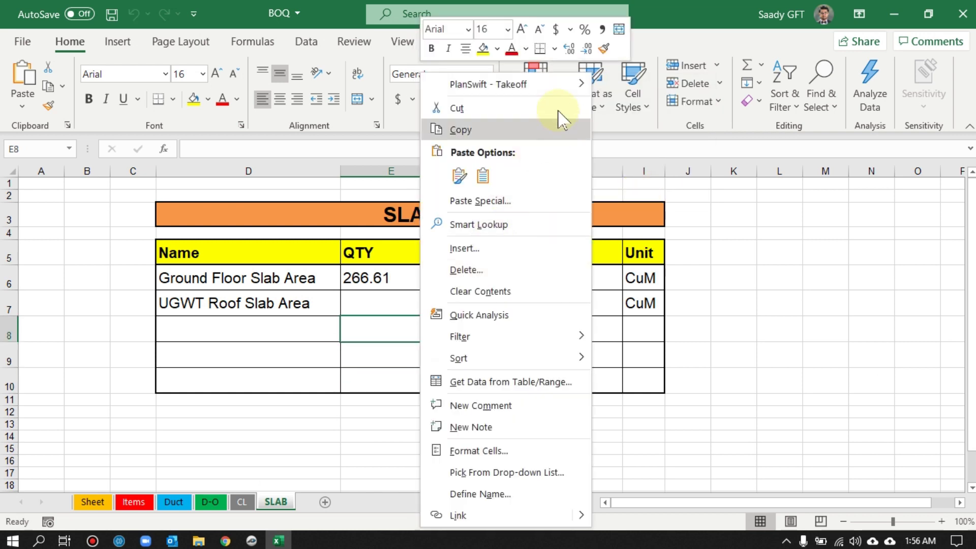
left_click(646, 195)
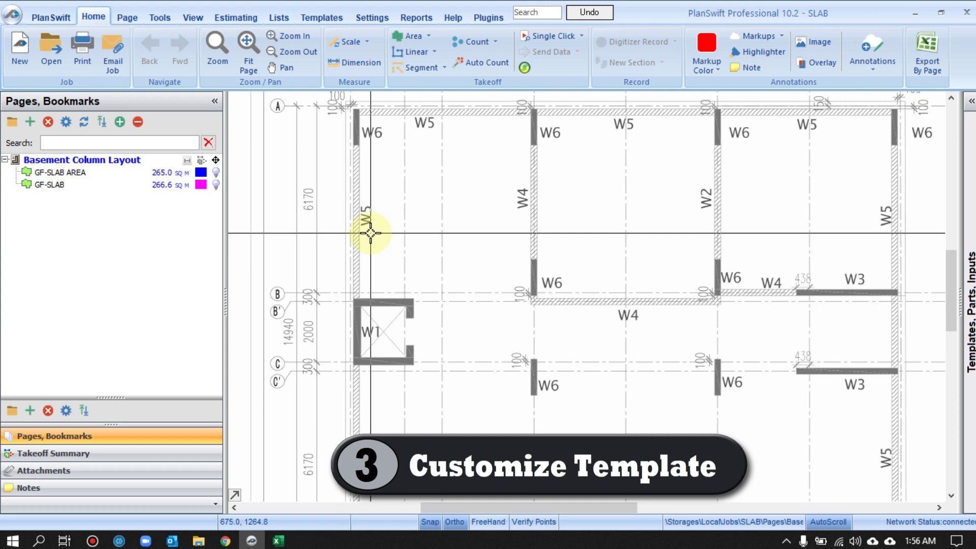
Step: Pan the drawing and open the Templates tab showing the Sample Templates list
left_click_drag(447, 227, 429, 249)
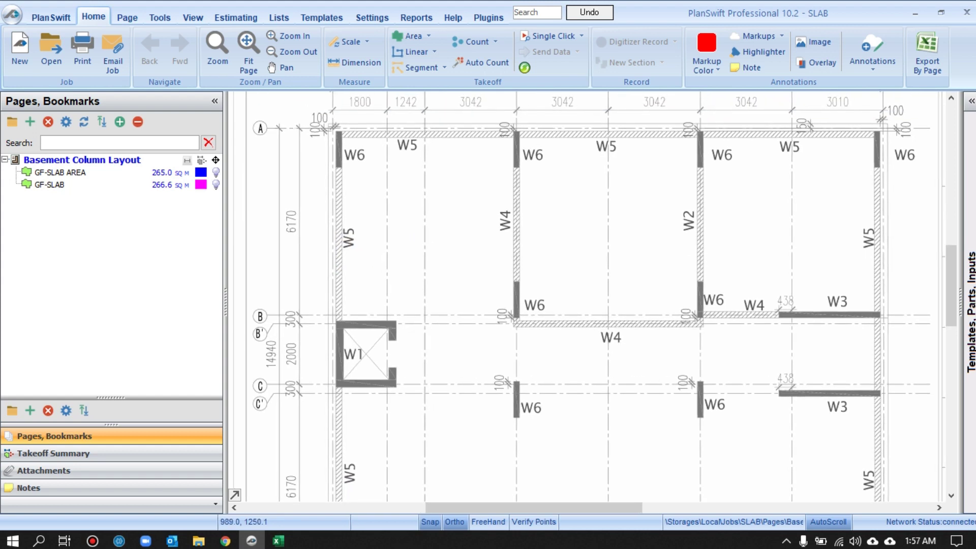
left_click(319, 17)
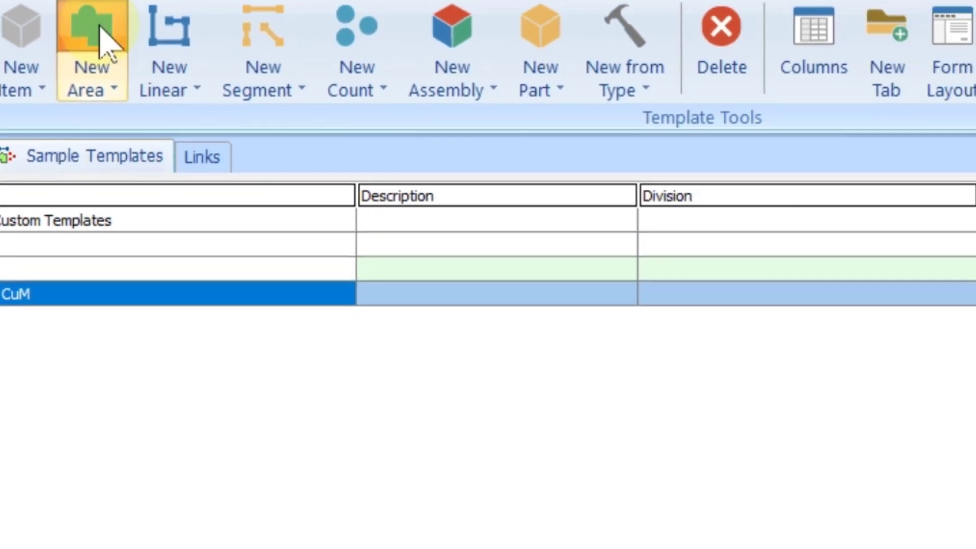
Step: Create a new area template named Volume / Cu M with Depth on its entry form
left_click(216, 97)
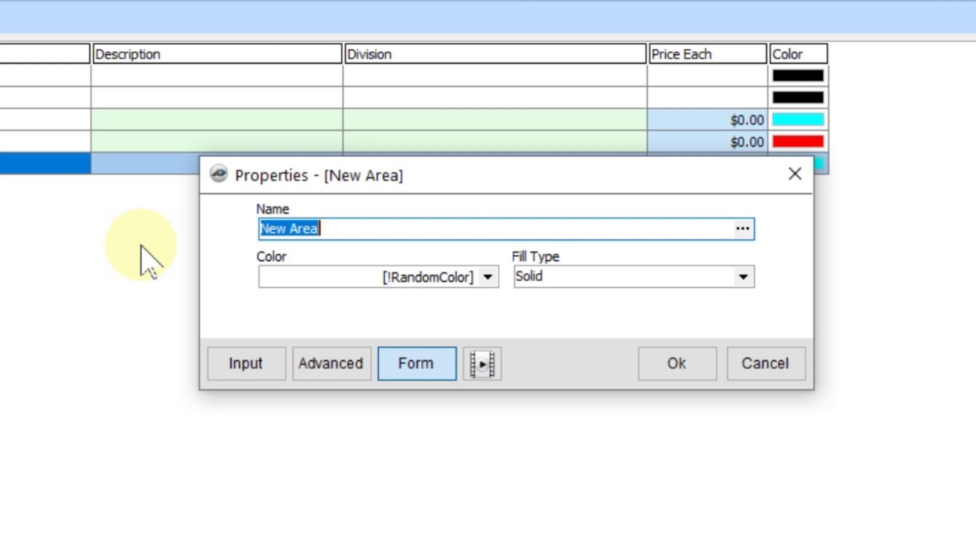
type("Volume / Cu M")
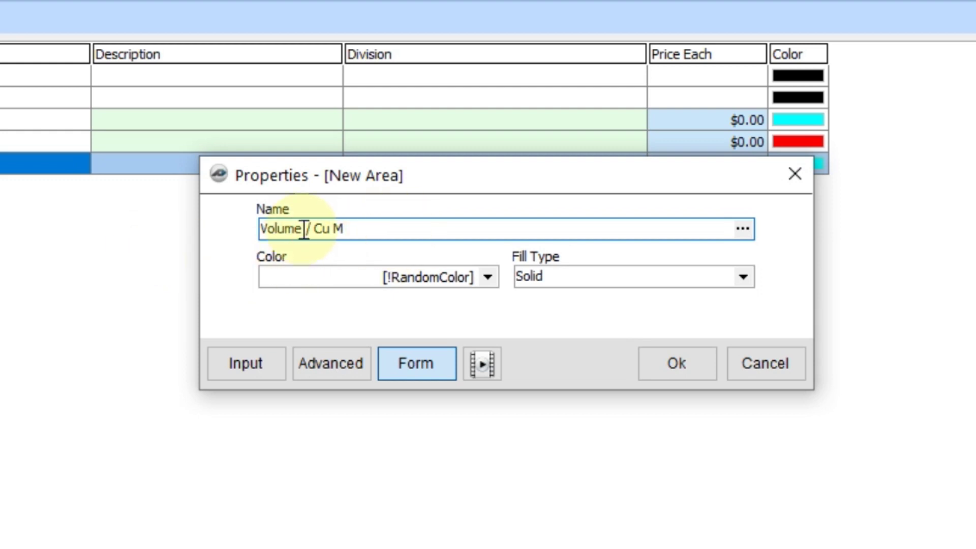
left_click(339, 364)
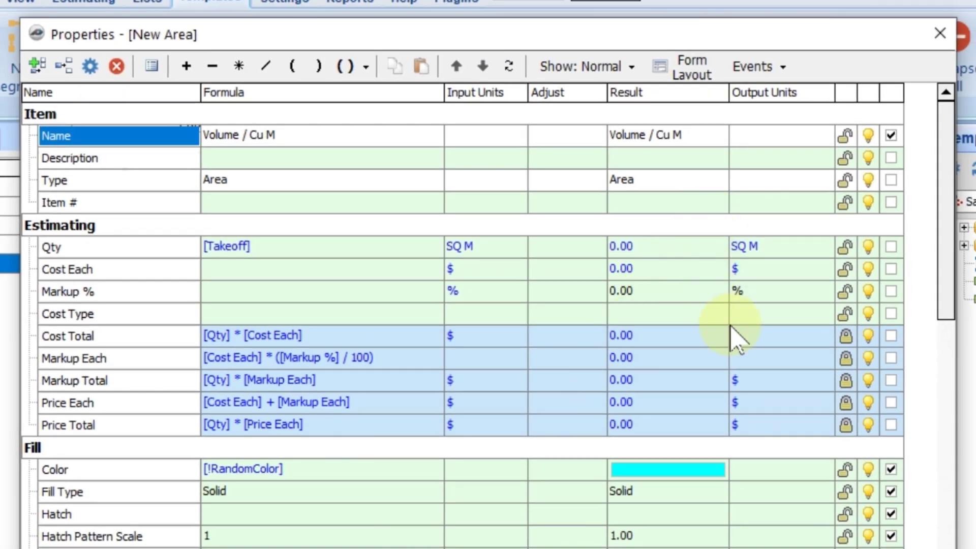
mouse_move(941, 261)
left_mouse_down()
mouse_move(958, 328)
mouse_move(955, 407)
left_mouse_up()
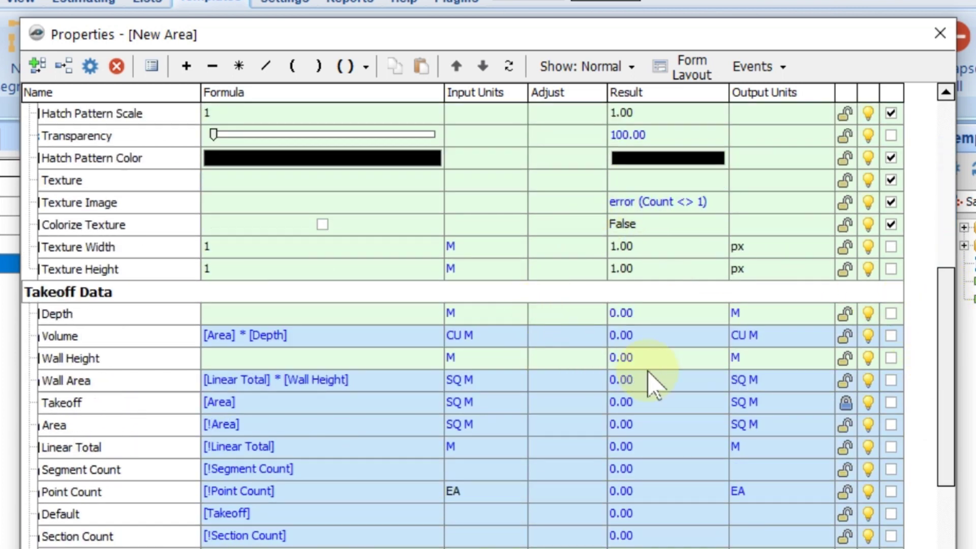
left_click(890, 313)
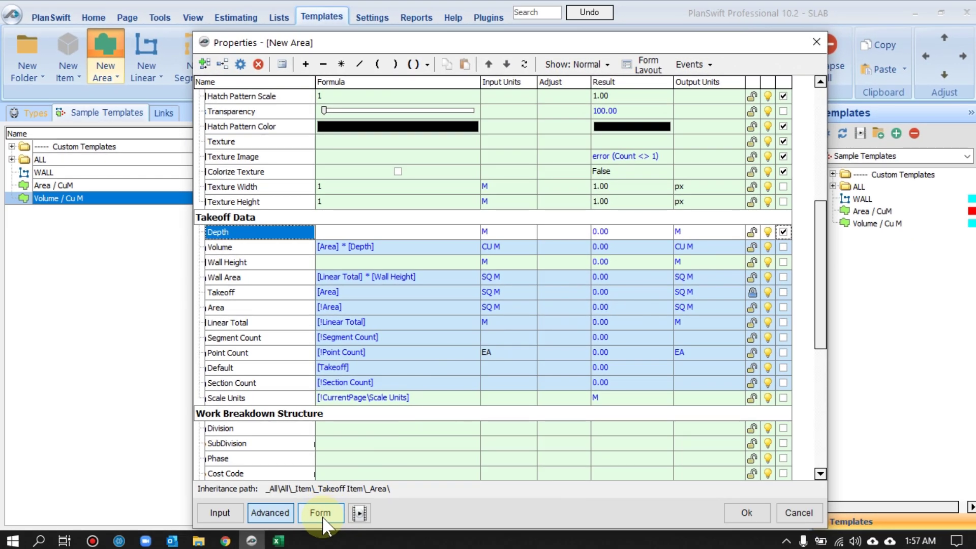
left_click(322, 514)
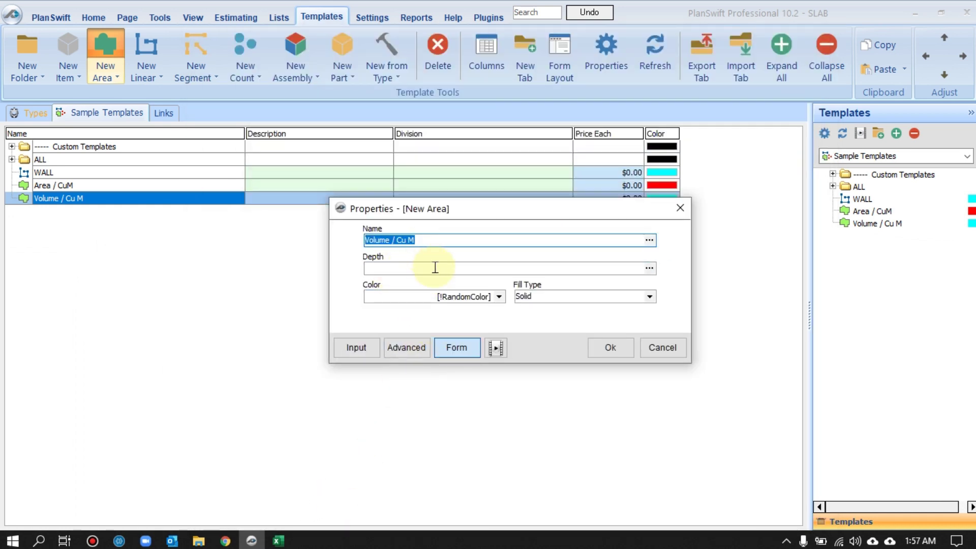
Step: Turn on Show Units for the Depth field in Form Layout so it shows M
left_click(407, 349)
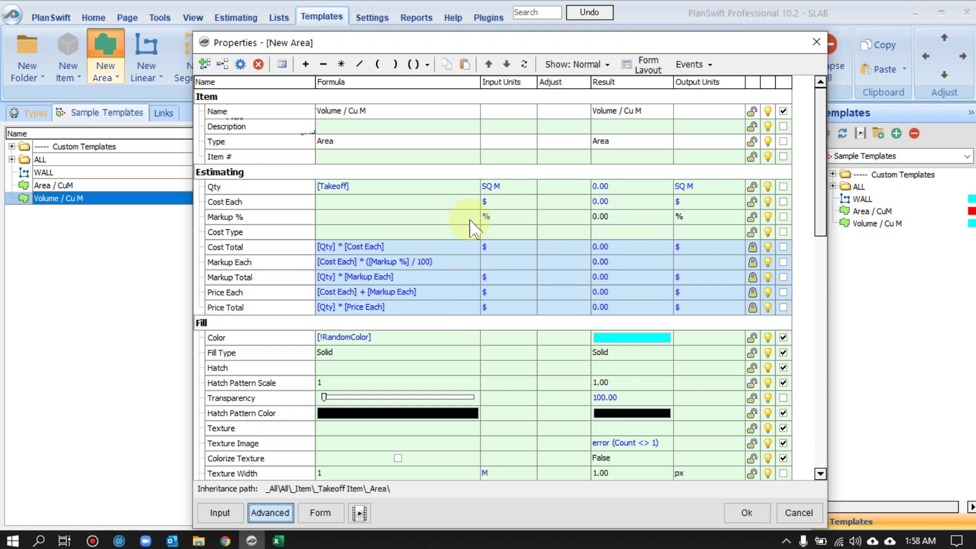
left_click(642, 66)
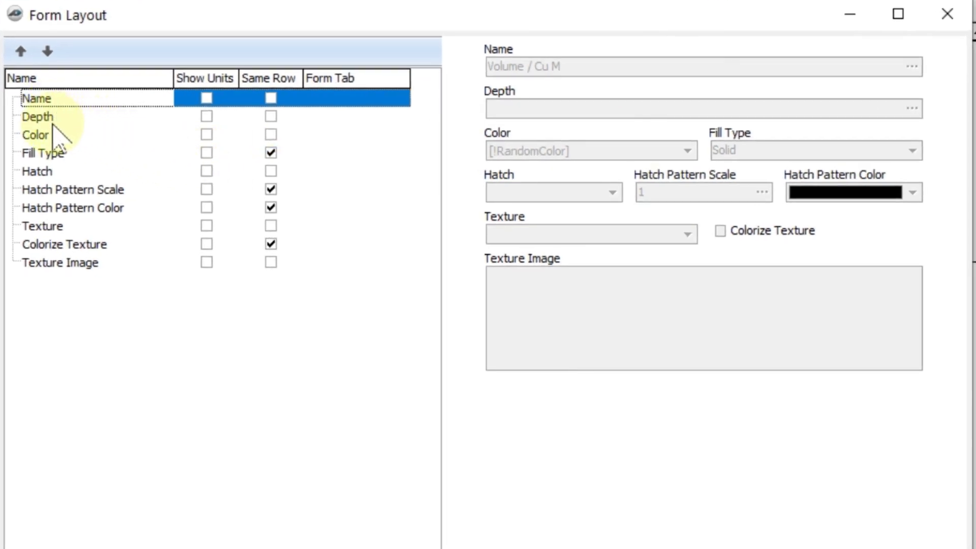
left_click(206, 116)
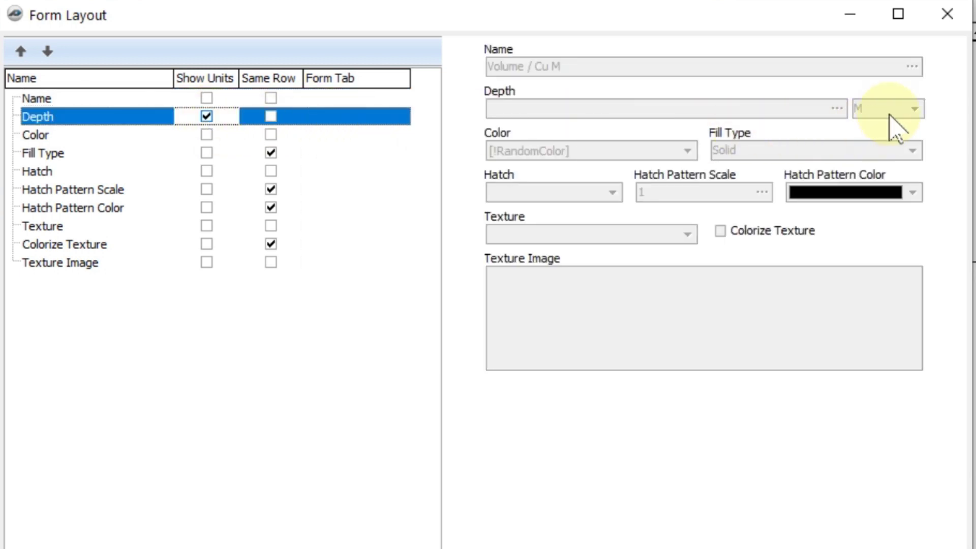
left_click(206, 116)
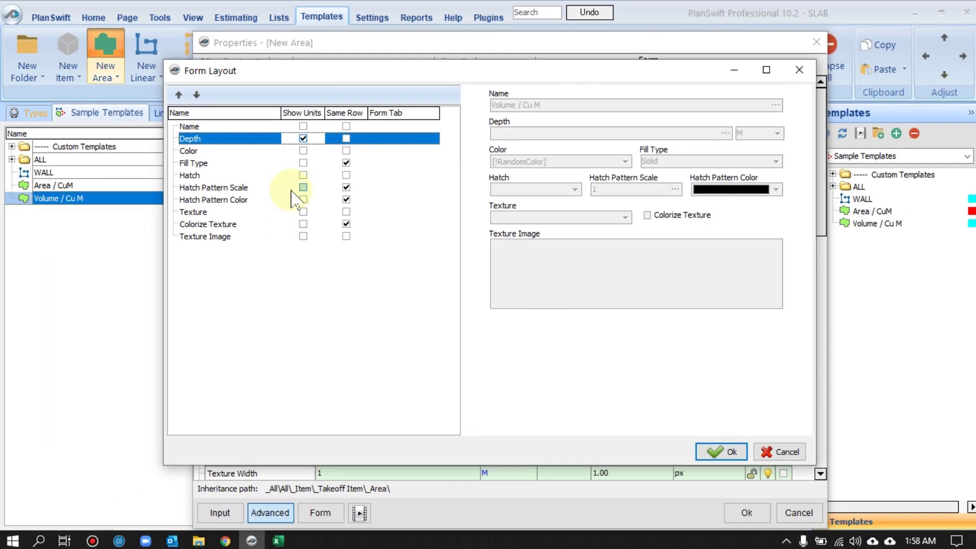
left_click(721, 451)
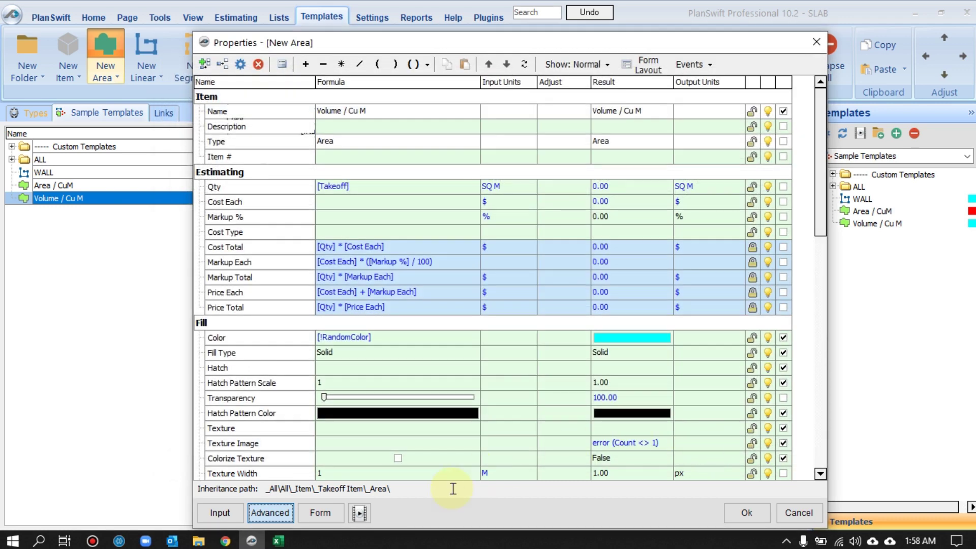
left_click(320, 513)
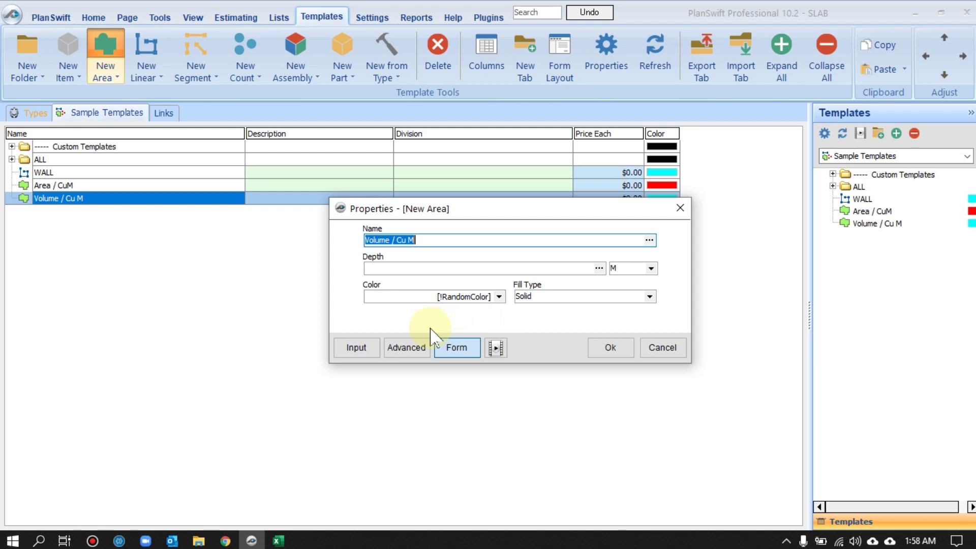
Step: Set the Volume / Cu M template's Qty units to CU M and save the properties
left_click(407, 348)
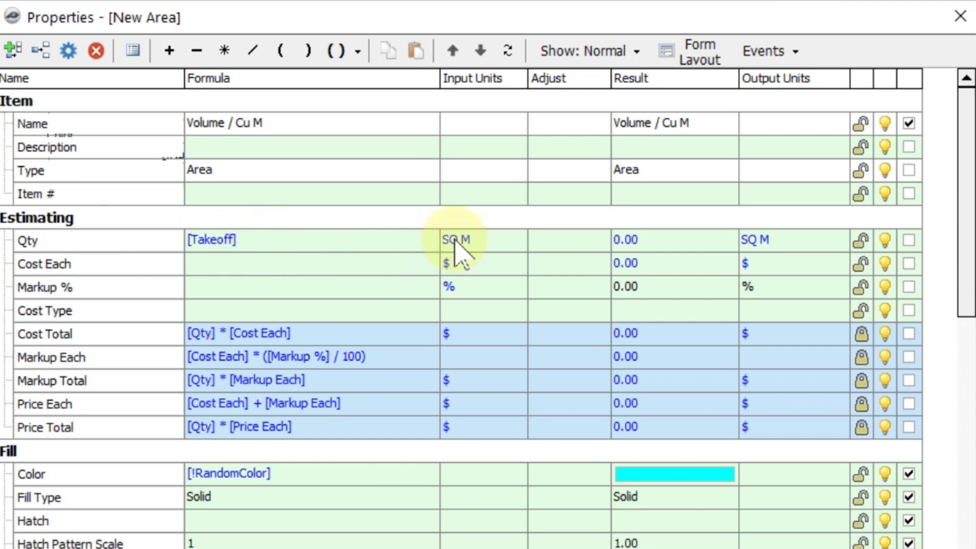
left_click(496, 239)
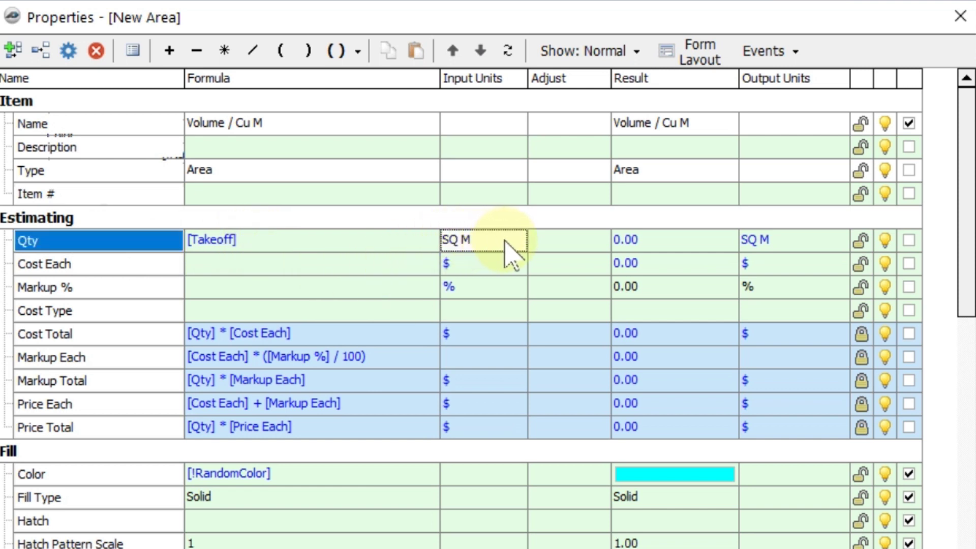
left_click(506, 240)
left_click(521, 240)
scroll(517, 292, "down", 1)
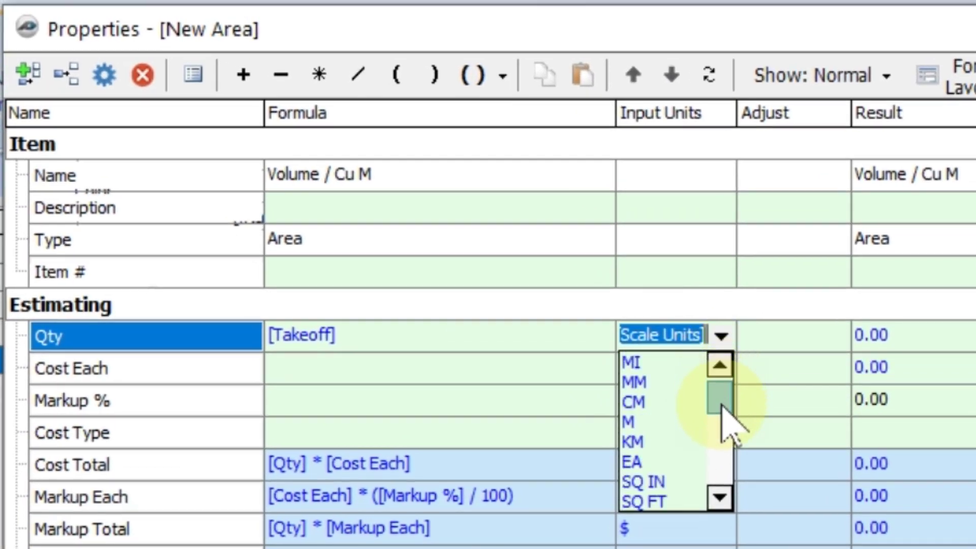
left_click_drag(722, 407, 715, 469)
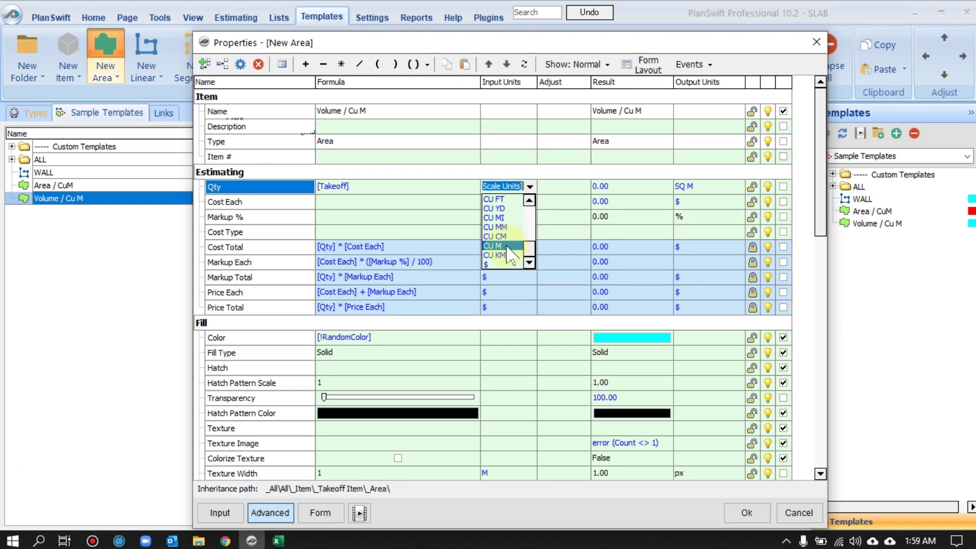
left_click(506, 247)
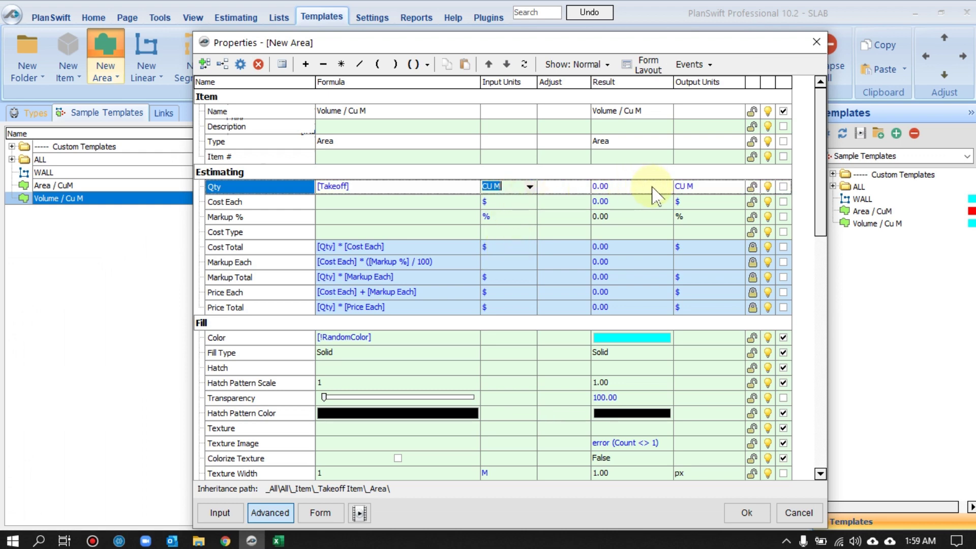
left_click(746, 513)
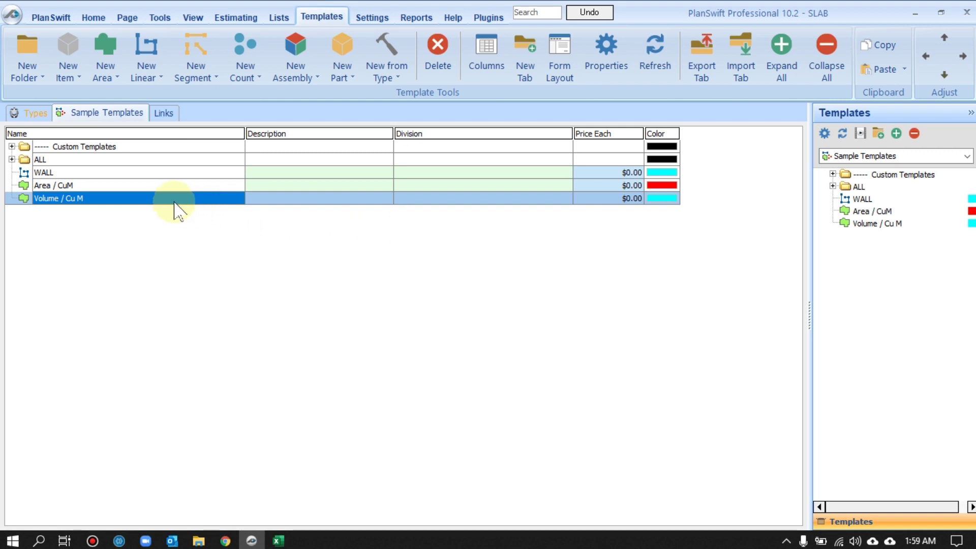
right_click(161, 207)
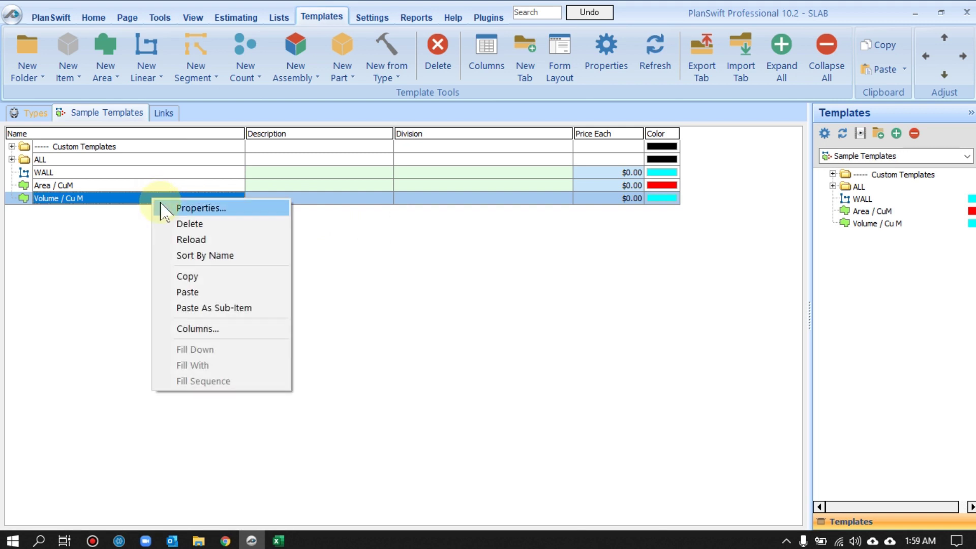
left_click(193, 208)
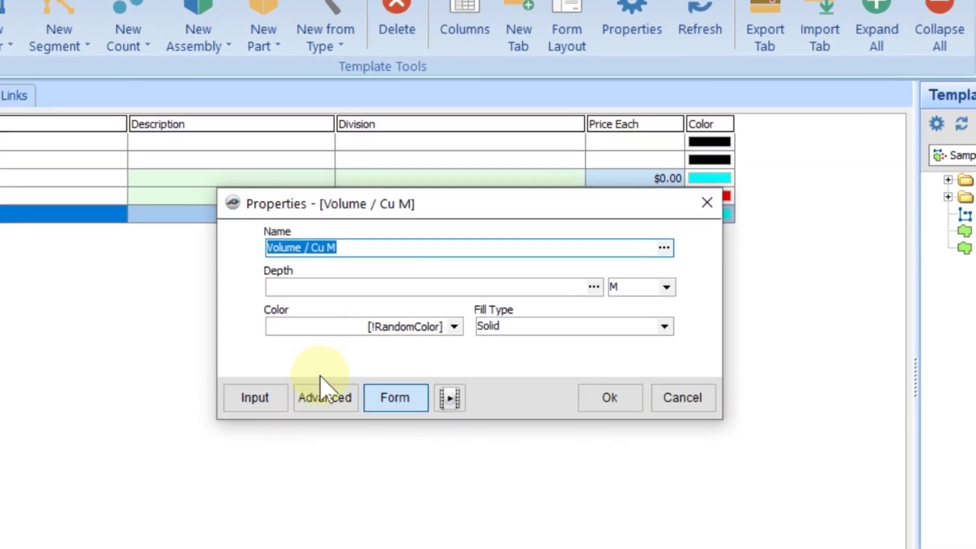
left_click(363, 354)
left_click(302, 206)
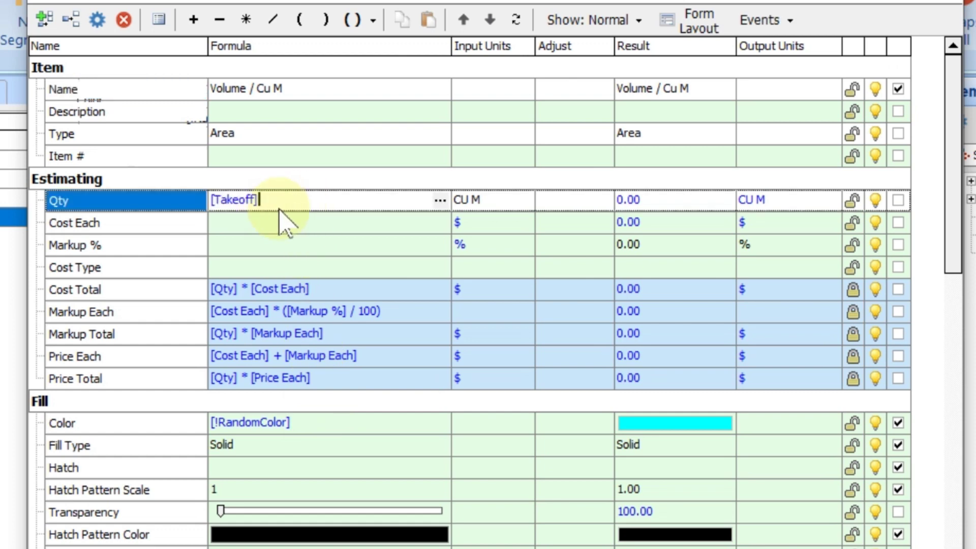
left_click(440, 200)
left_click(360, 167)
left_click(403, 250)
type("1.10")
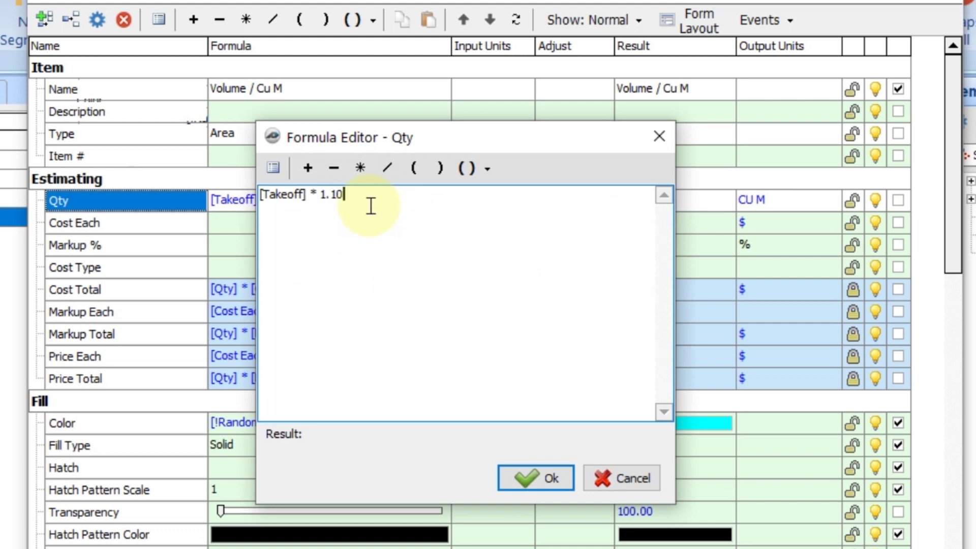
left_click_drag(373, 206, 325, 203)
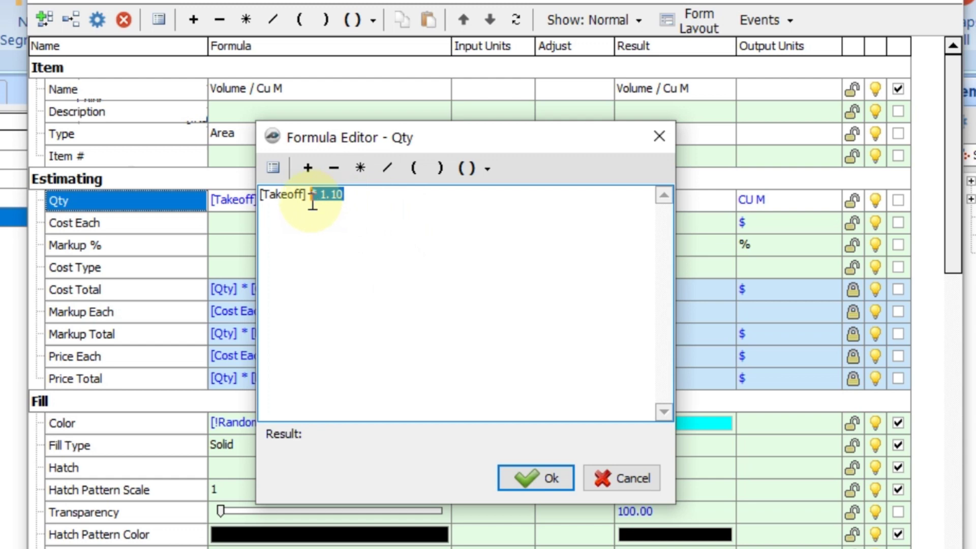
key("BackSpace")
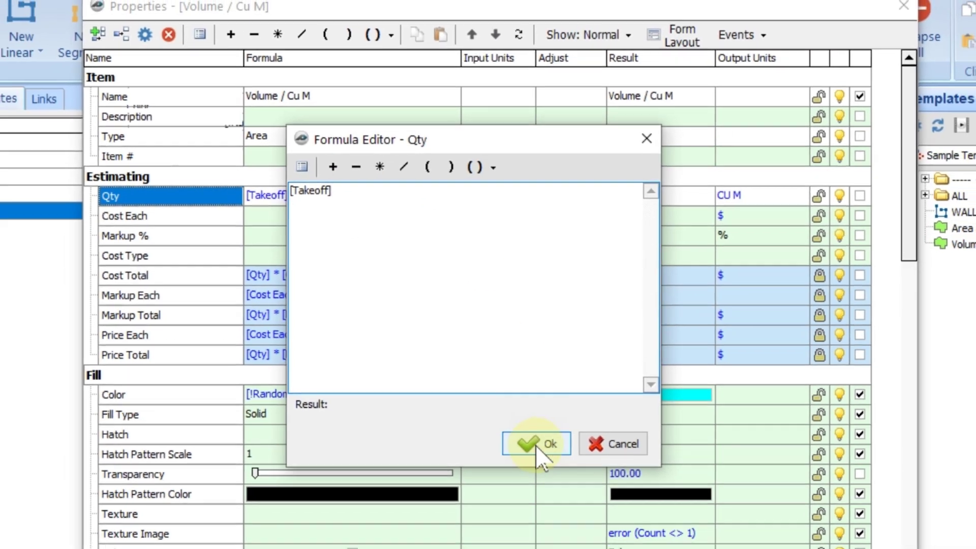
left_click(535, 444)
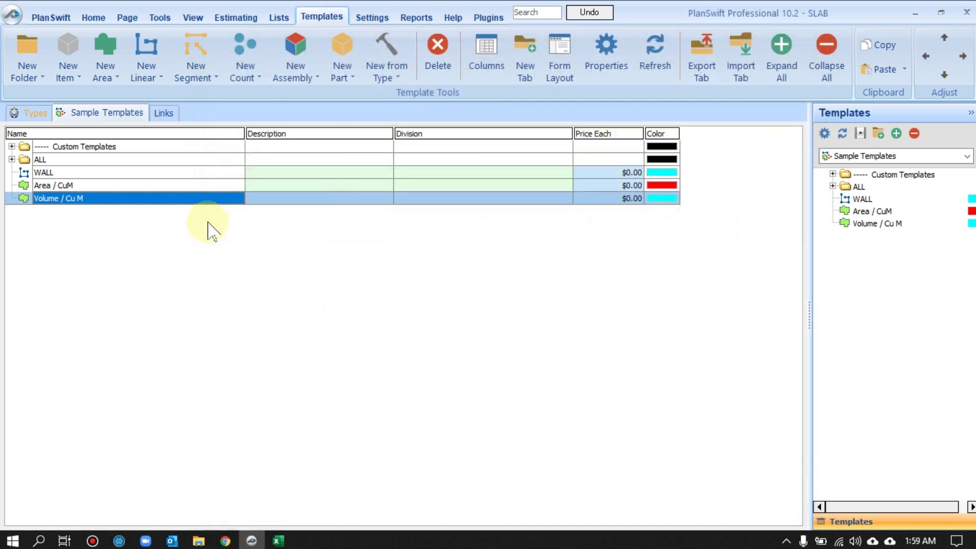
Step: Back on the Home drawing page, open the Volume / Cu M template's properties from the templates panel
left_click(93, 18)
left_click_drag(416, 251, 362, 215)
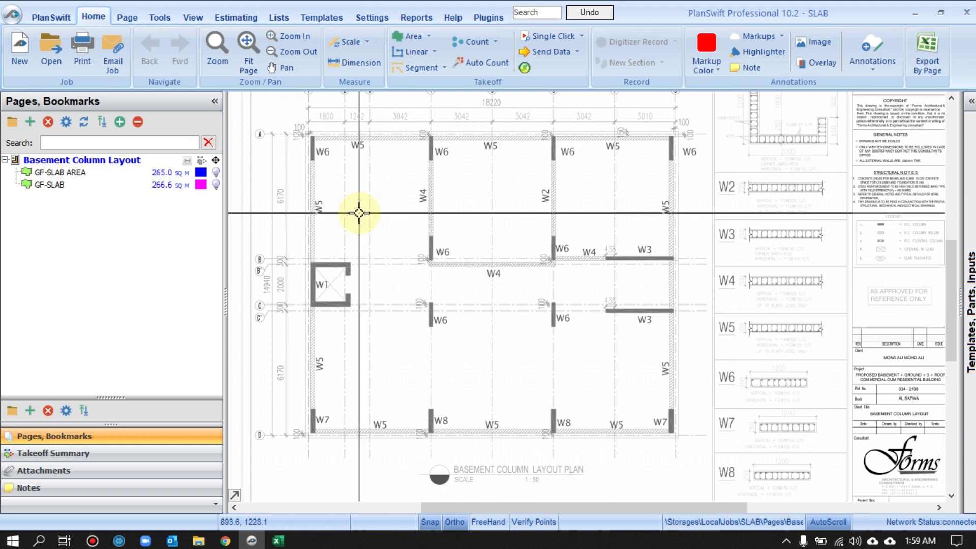
left_click(410, 37)
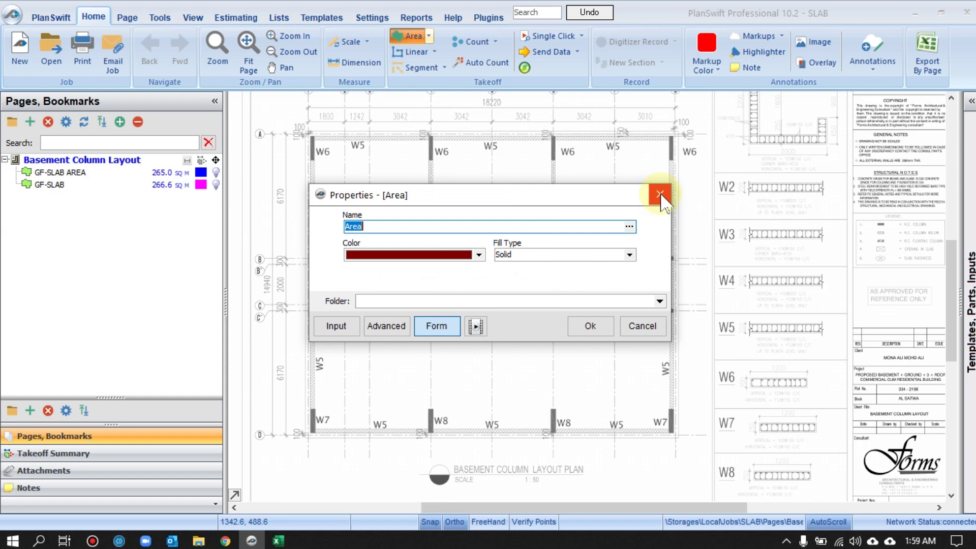
left_click(660, 195)
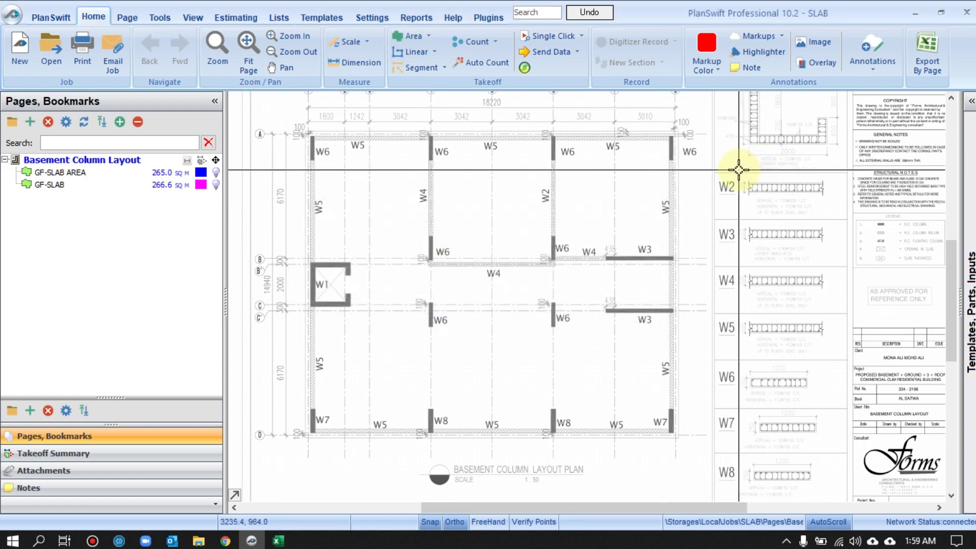
left_click(971, 100)
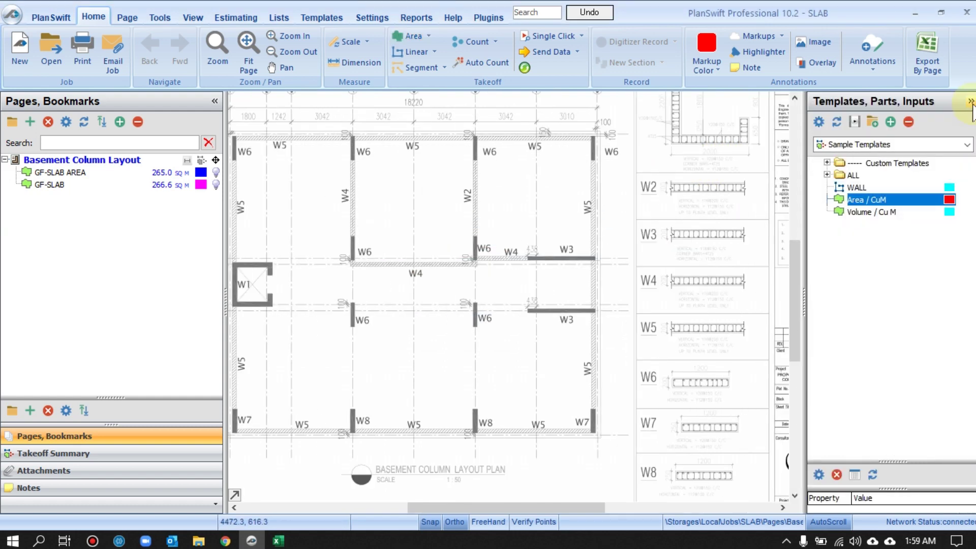
left_click(869, 212)
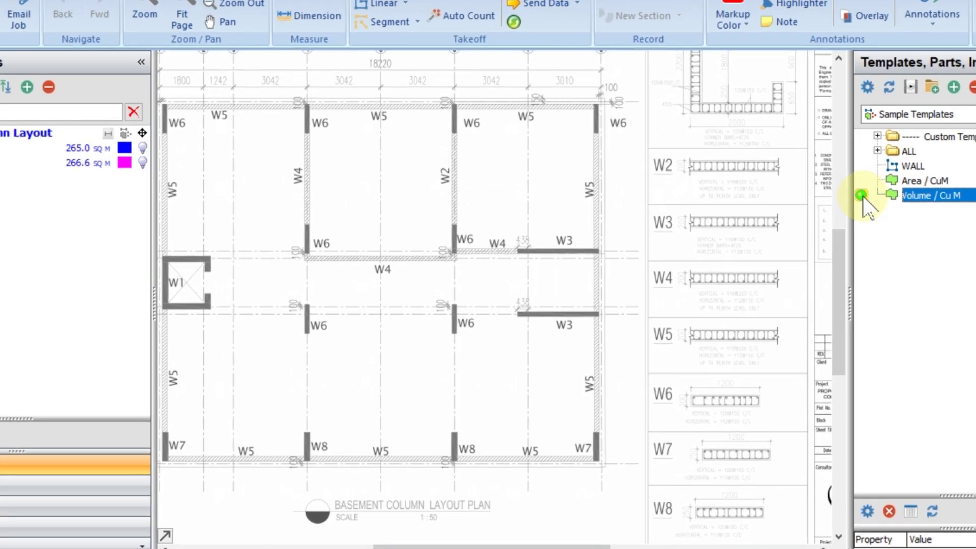
double_click(815, 212)
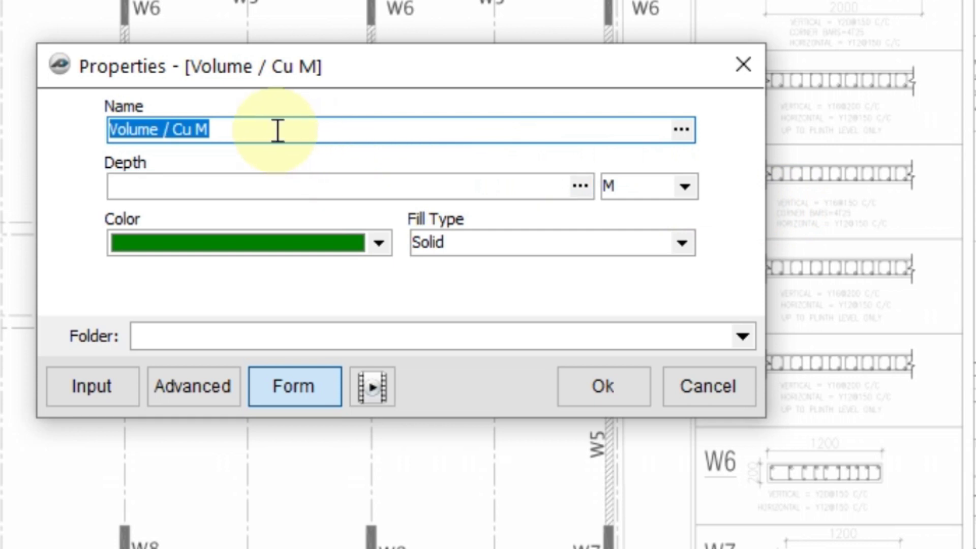
Step: Name the new volume item GF-S/AREA with a 0.33 M depth and confirm it
type("GF-S/AREA")
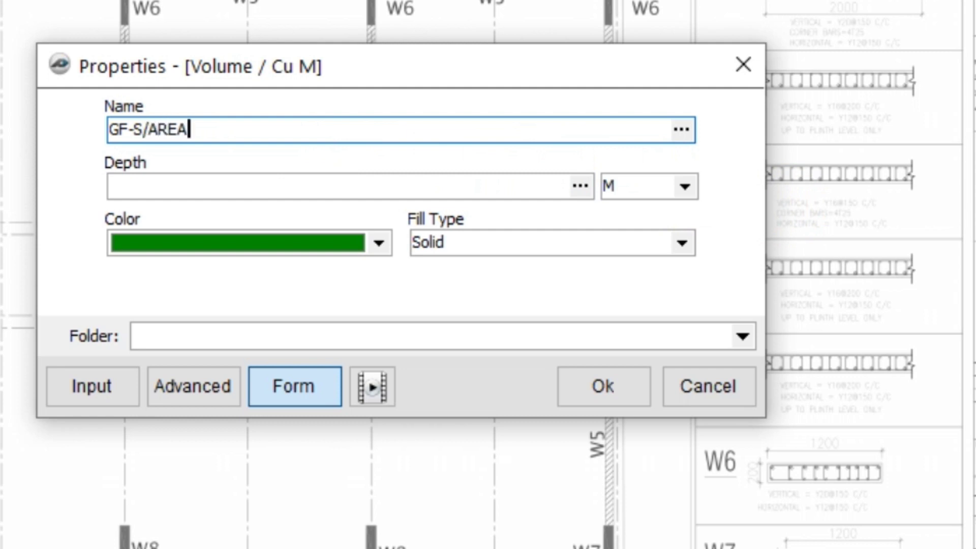
left_click(283, 183)
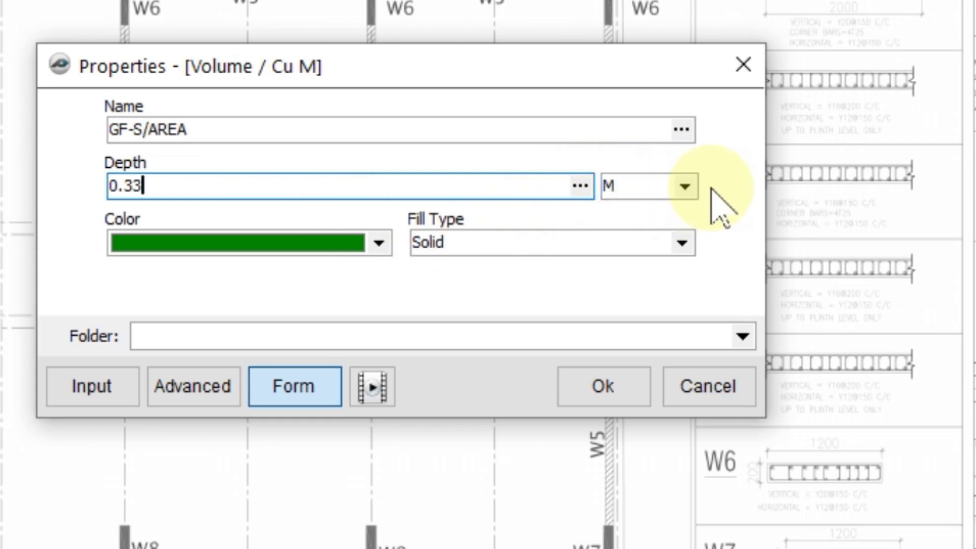
left_click(685, 187)
left_click(716, 208)
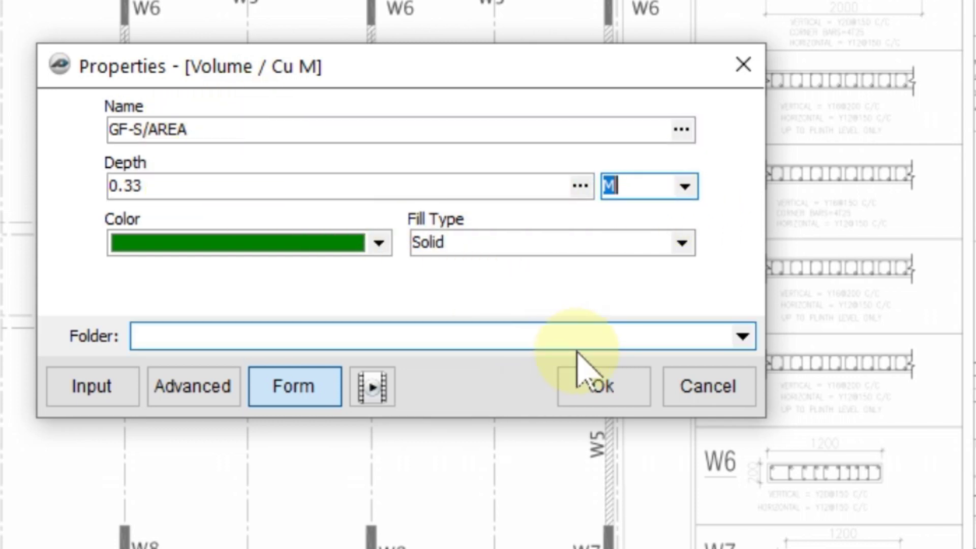
left_click(577, 378)
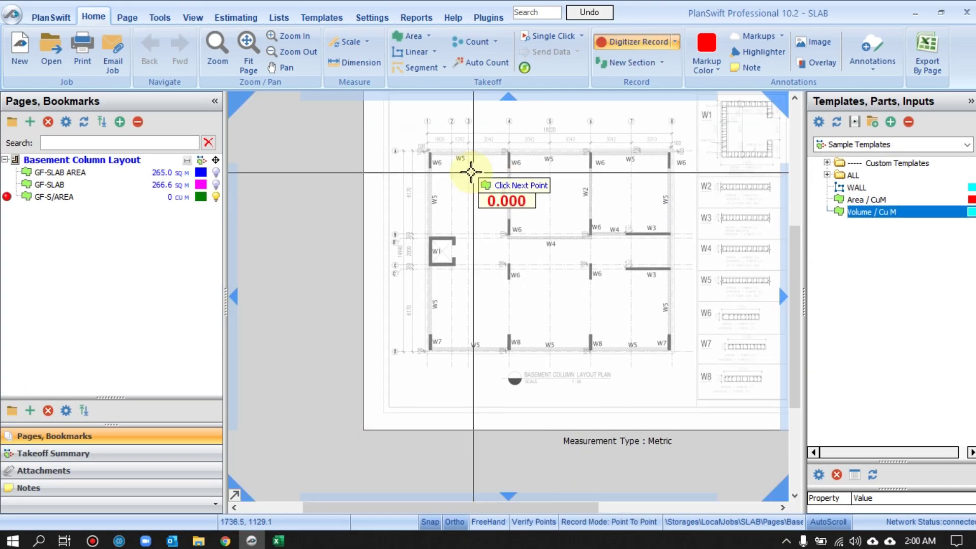
Step: Trace GF-S/AREA around the slab's four corners, about 269.5 CU M
left_click(426, 151)
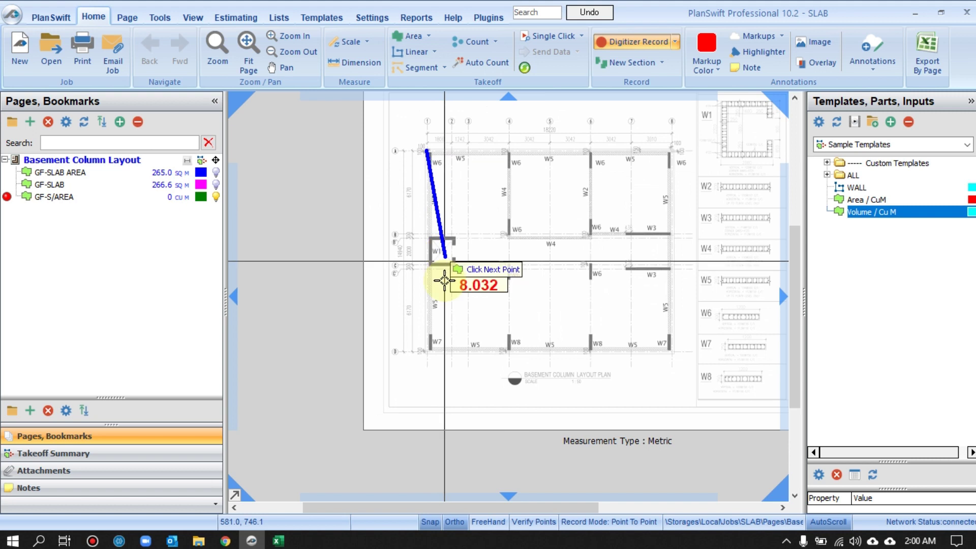
left_click(428, 349)
left_click(671, 351)
left_click(673, 153)
right_click(681, 159)
left_click(694, 181)
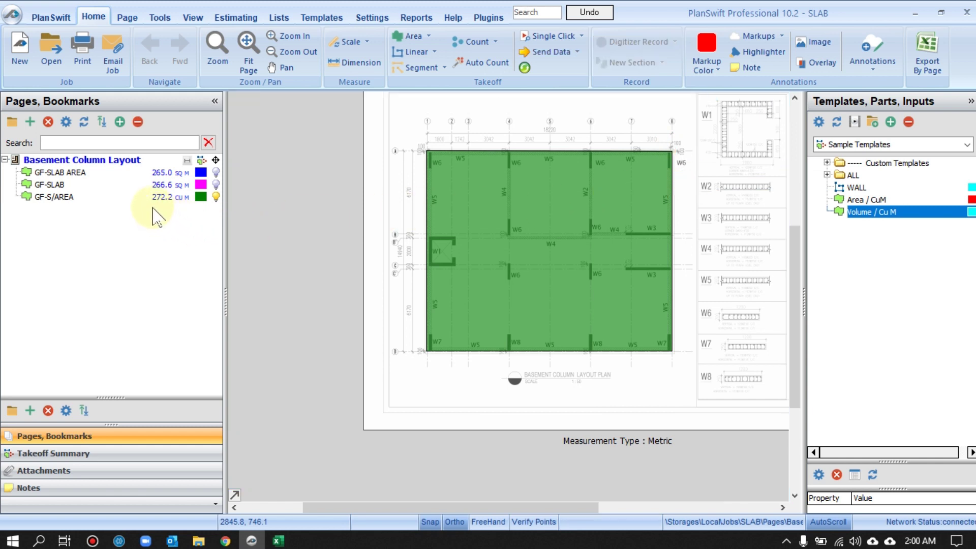
Step: Place the takeoff legend below the plan and hide the templates panel
left_click(165, 199)
left_click(154, 204)
scroll(462, 409, "up", 3)
right_click(401, 404)
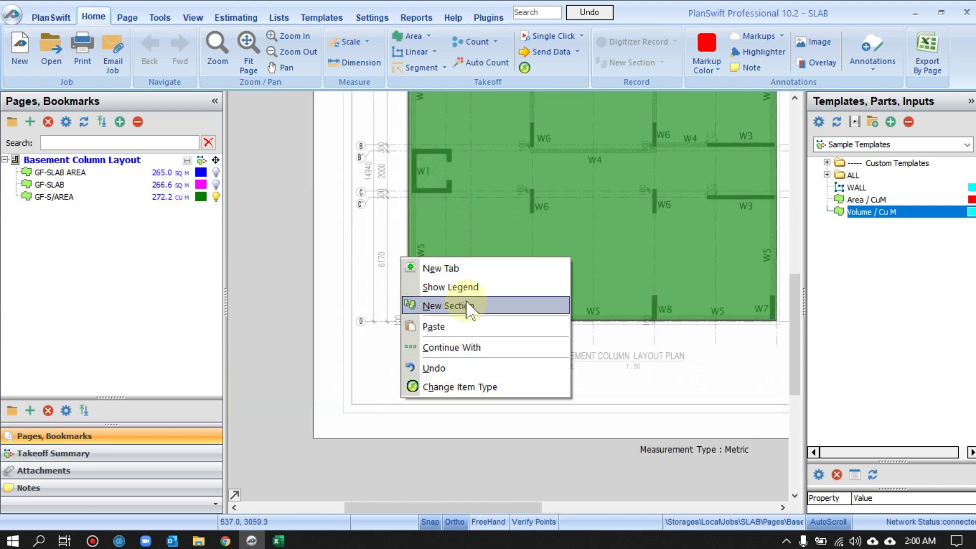
left_click(451, 287)
scroll(475, 431, "up", 2)
scroll(508, 422, "up", 1)
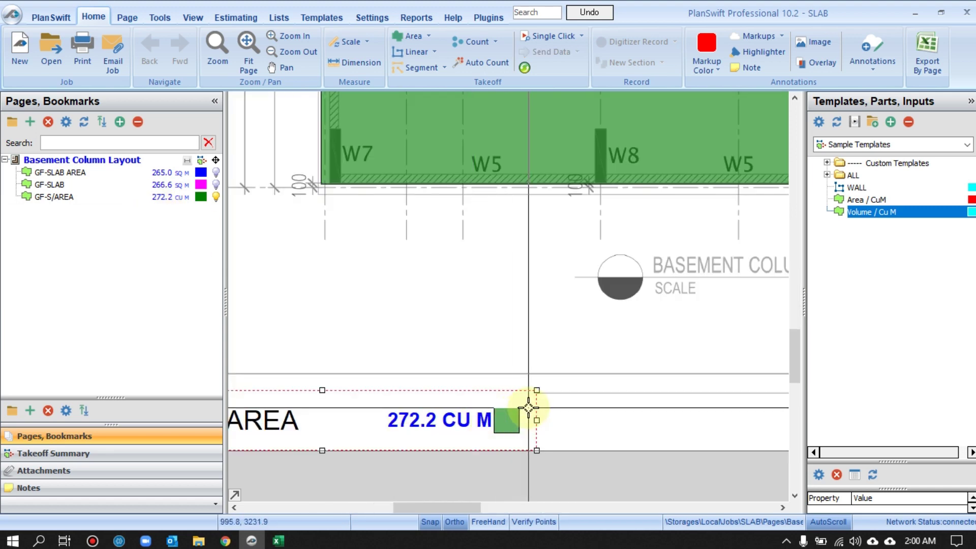
scroll(529, 410, "down", 1)
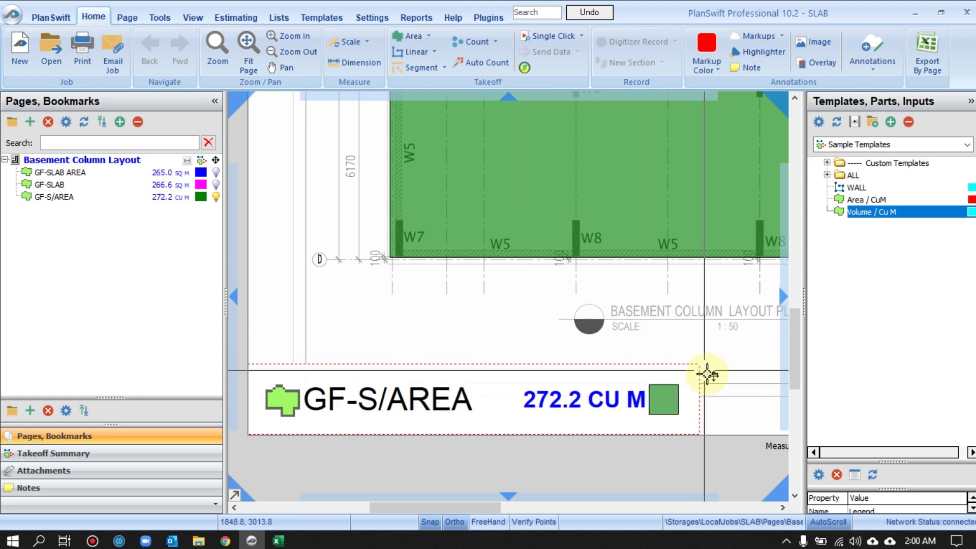
left_click(704, 375)
scroll(516, 352, "down", 2)
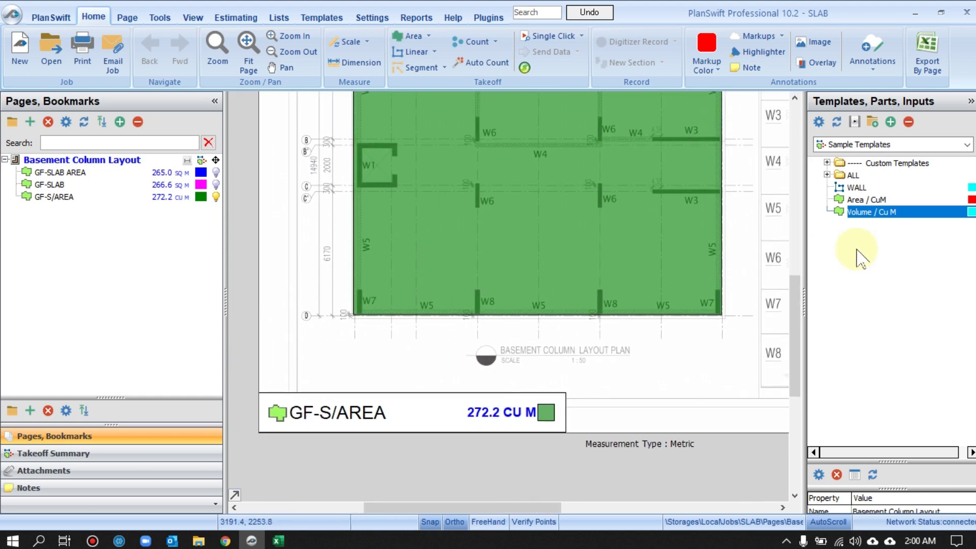
left_click(970, 102)
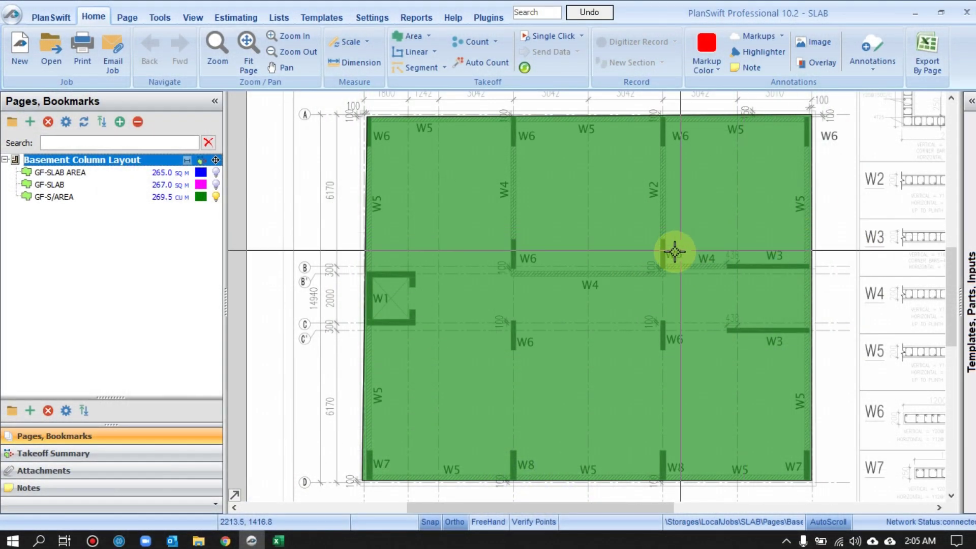
mouse_move(675, 251)
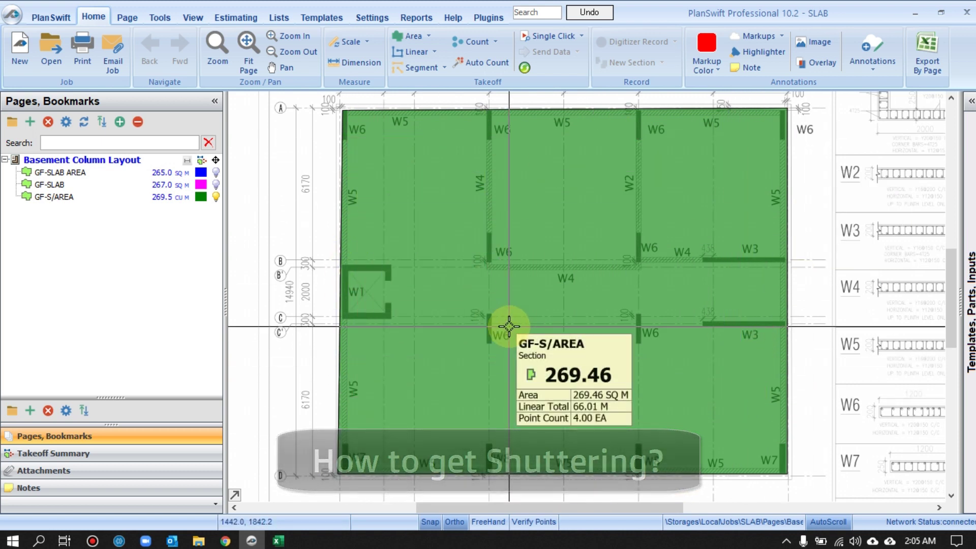
Step: Show and then hide the Linear Total column in the estimating column settings
left_click(236, 17)
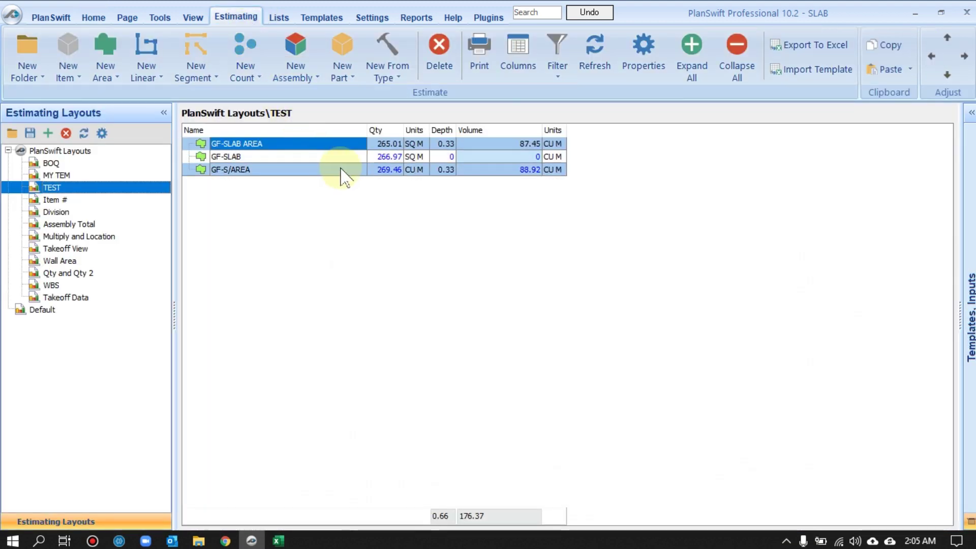
left_click(522, 72)
left_click_drag(492, 145, 496, 183)
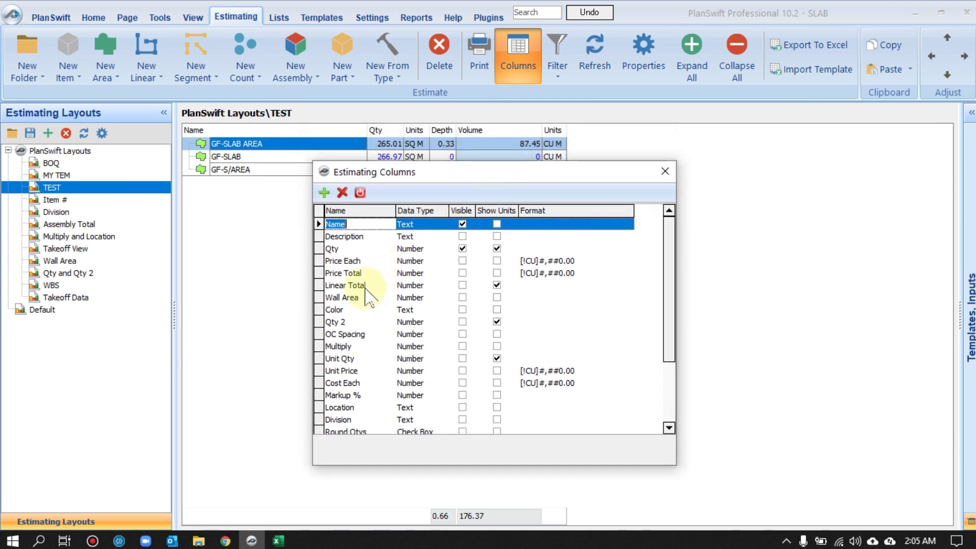
left_click(463, 286)
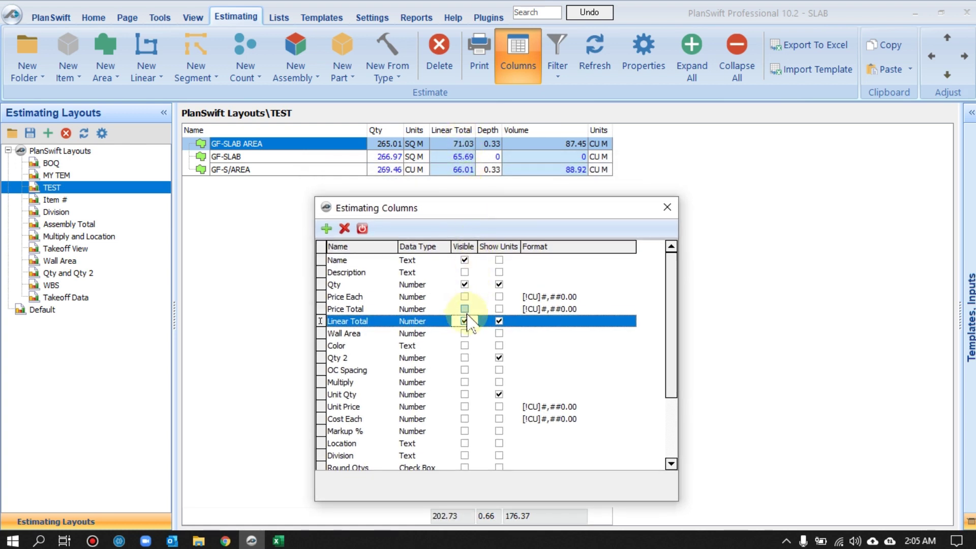
left_click(465, 321)
Step: Close the column settings and return to the Home drawing page, then Excel
left_click(667, 208)
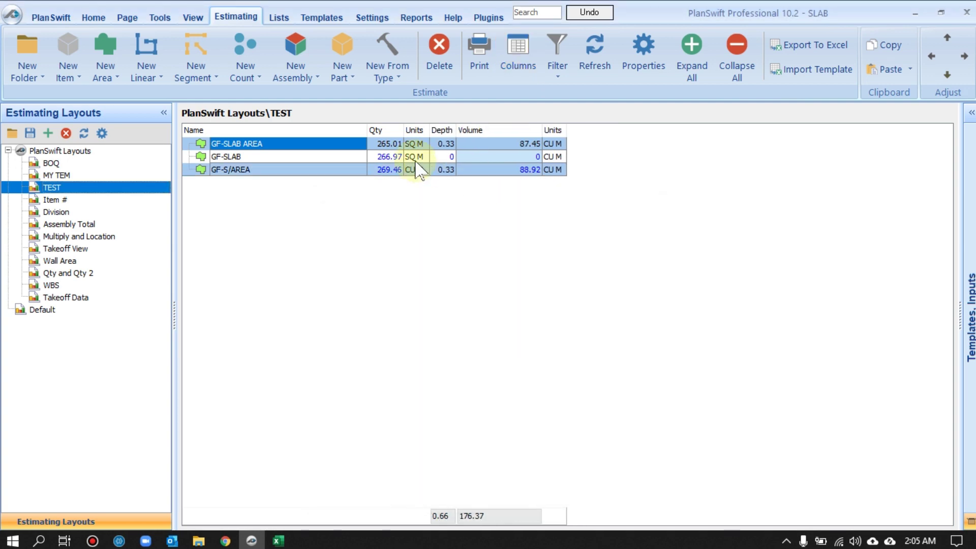
left_click(94, 17)
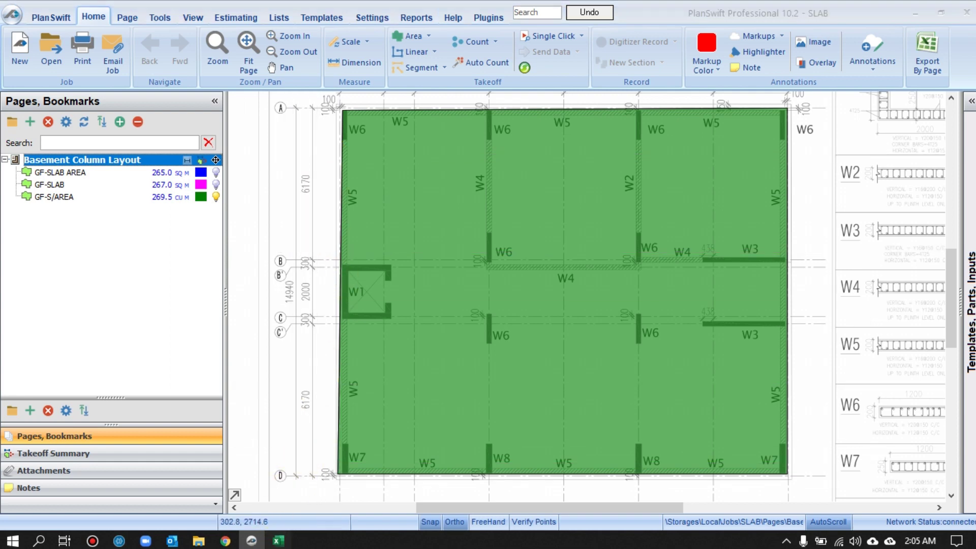
left_click(277, 540)
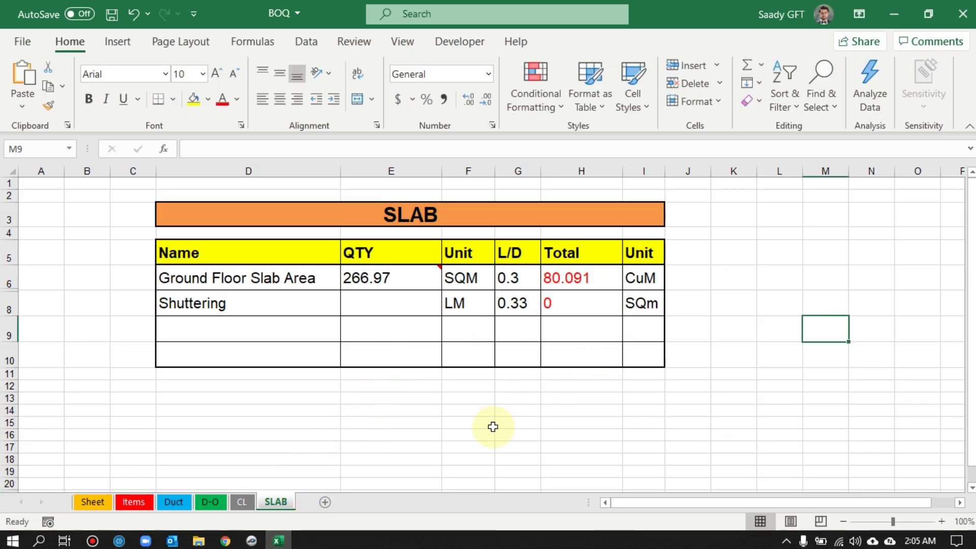
Step: Select the Shuttering quantity cell E8 in the QTY column
left_click(404, 332)
left_click(783, 354)
left_click(742, 435)
left_click(403, 300)
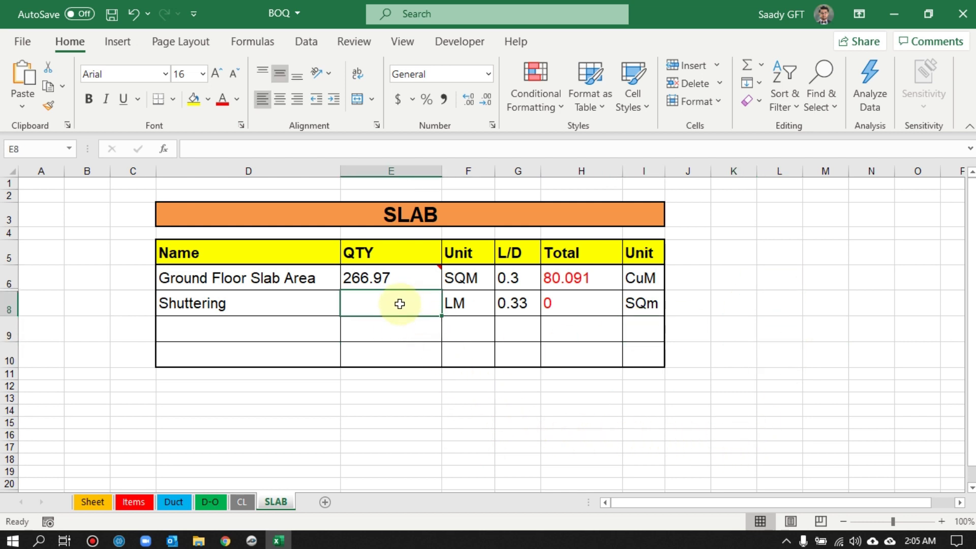
Step: Link E8 to GF-S/AREA's Linear Total so Shuttering reads 66.01 LM
right_click(400, 304)
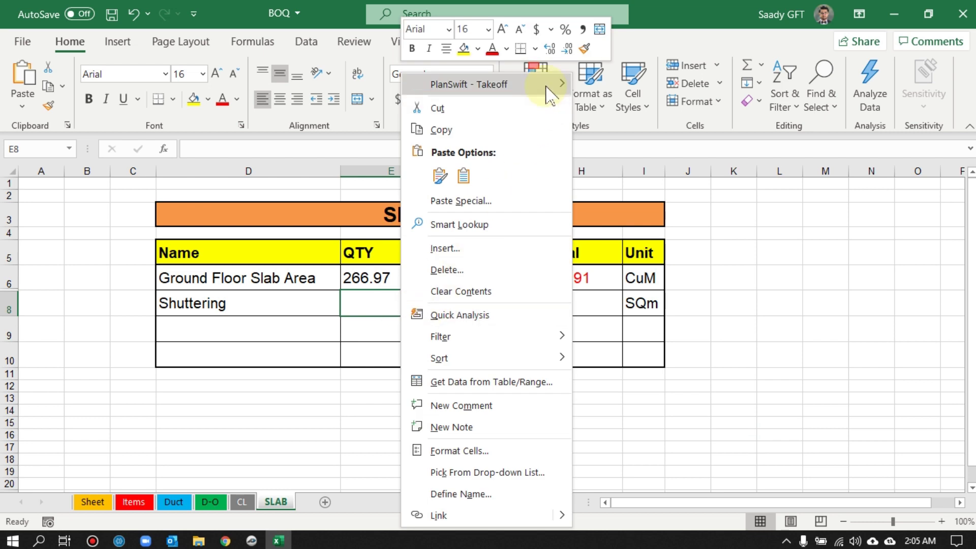
mouse_move(547, 94)
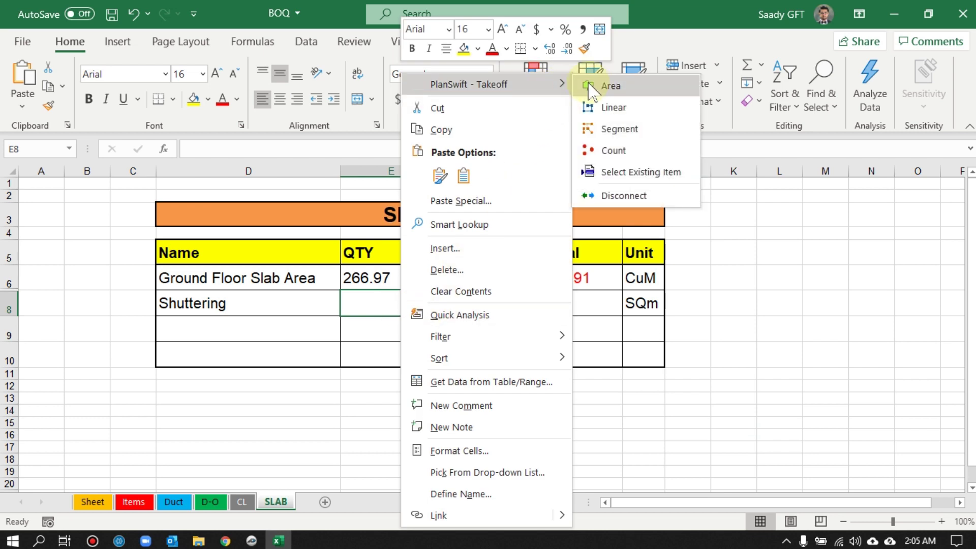
left_click(660, 173)
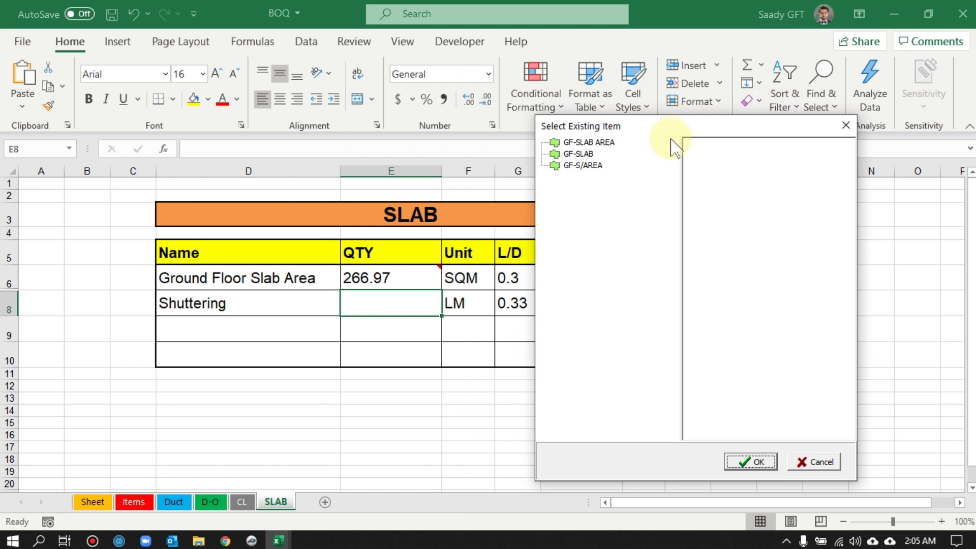
left_click(583, 166)
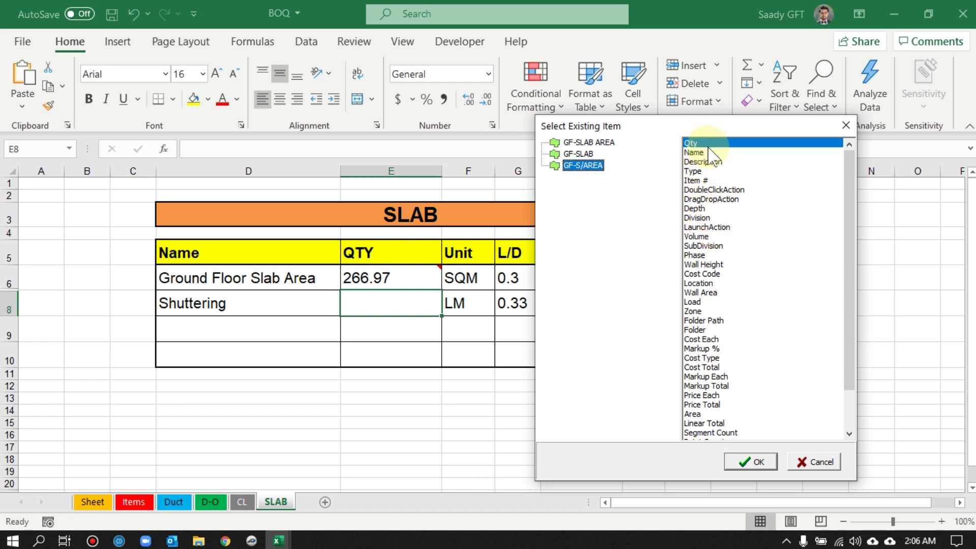
left_click(715, 237)
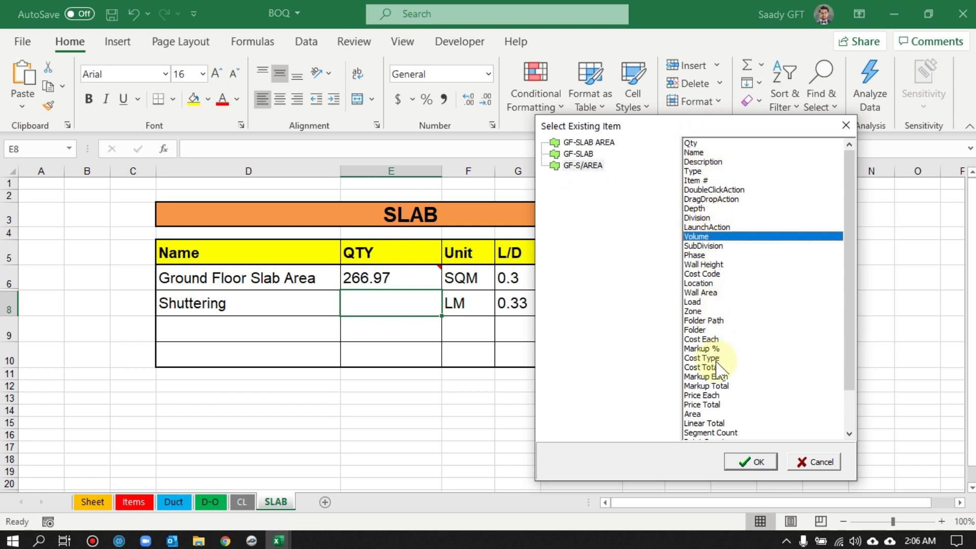
left_click(711, 423)
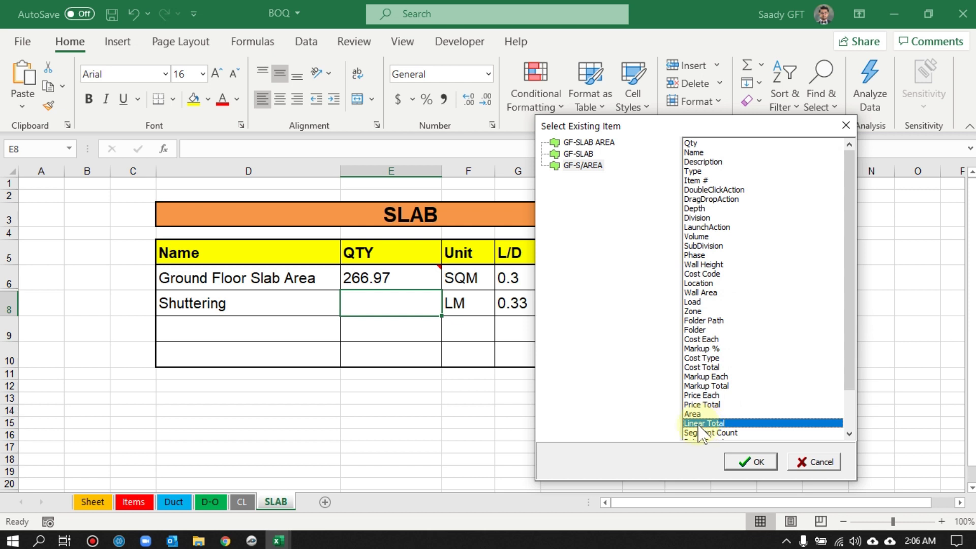
left_click(751, 462)
left_click(410, 347)
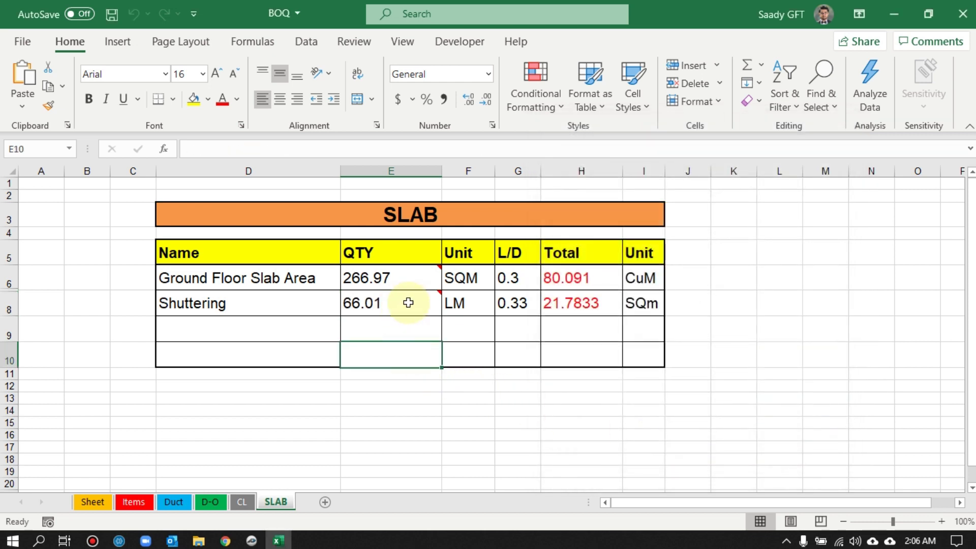
Step: Check the Shuttering total formula =E8*G8 in H8 without changing it
mouse_move(396, 308)
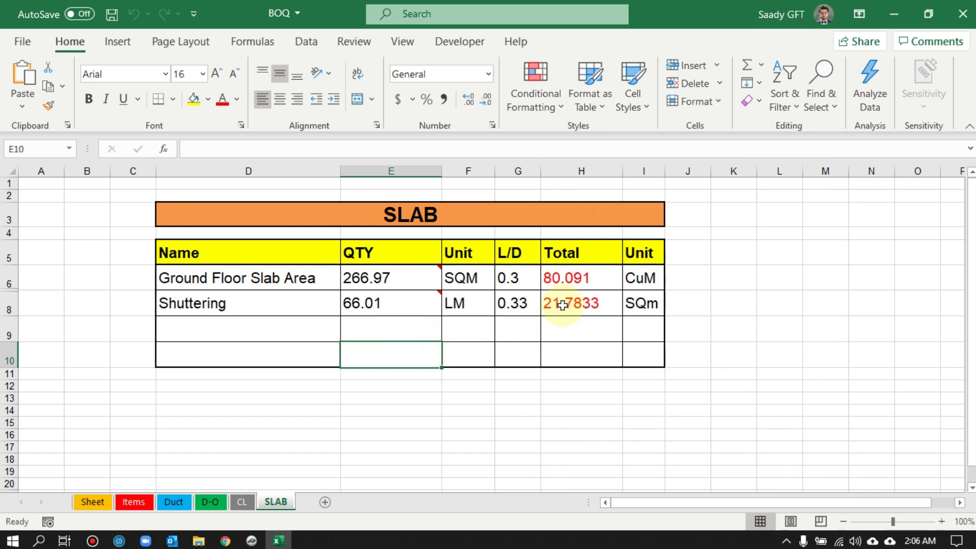
double_click(558, 301)
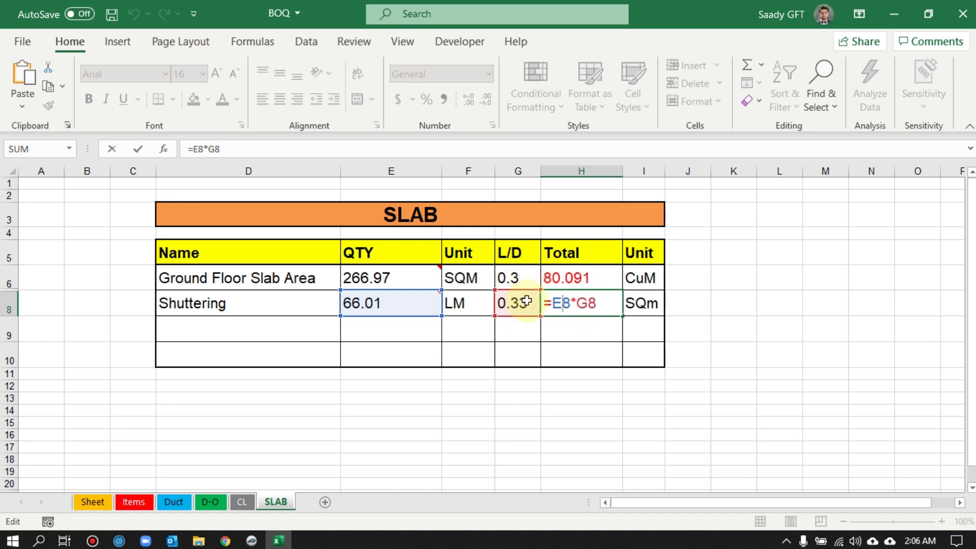
key("Escape")
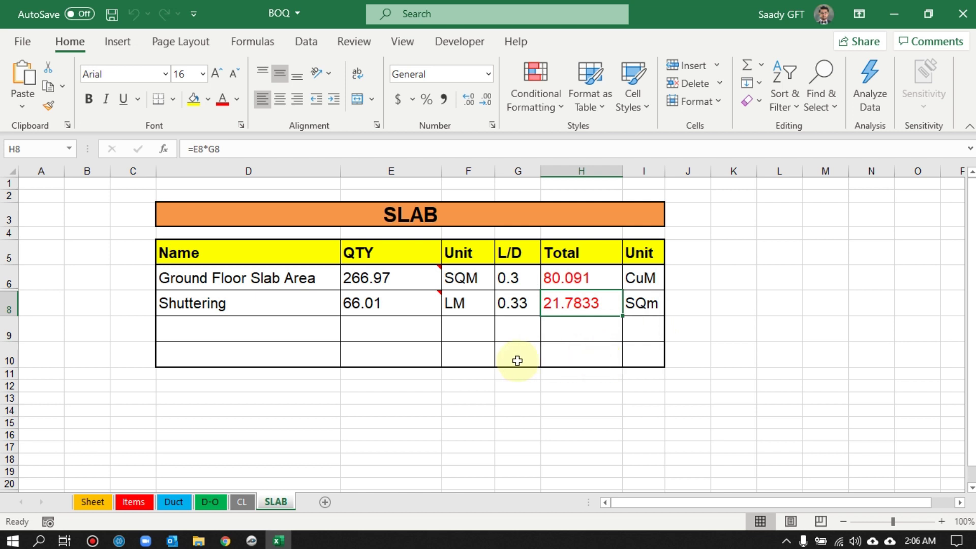
Step: Jump from E8 to the GF-S/AREA takeoff on the Basement Column Layout page
mouse_move(397, 307)
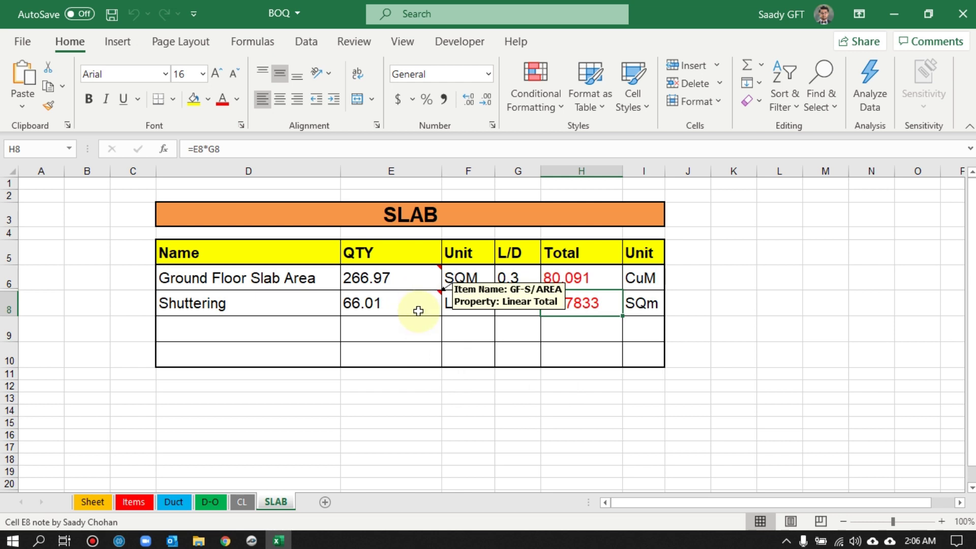
right_click(399, 305)
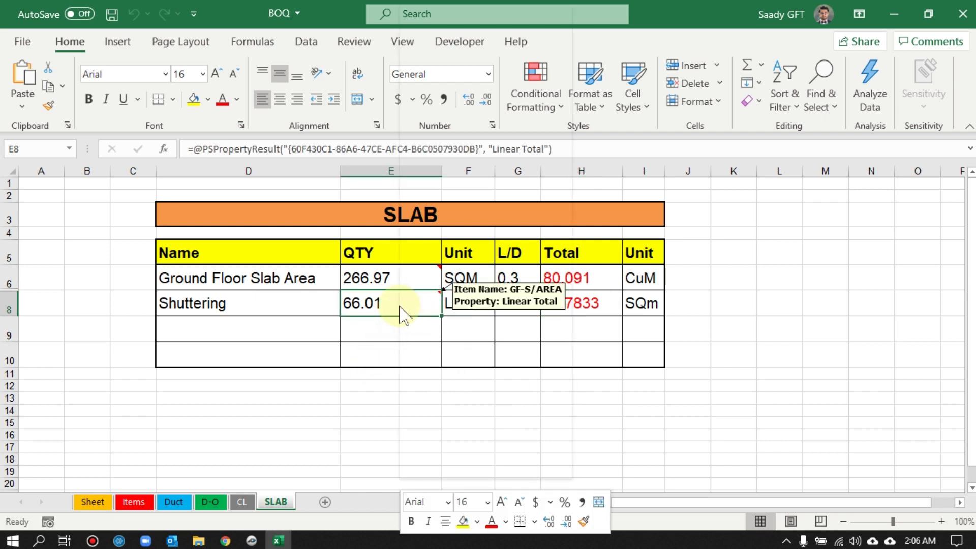
mouse_move(508, 14)
mouse_move(623, 177)
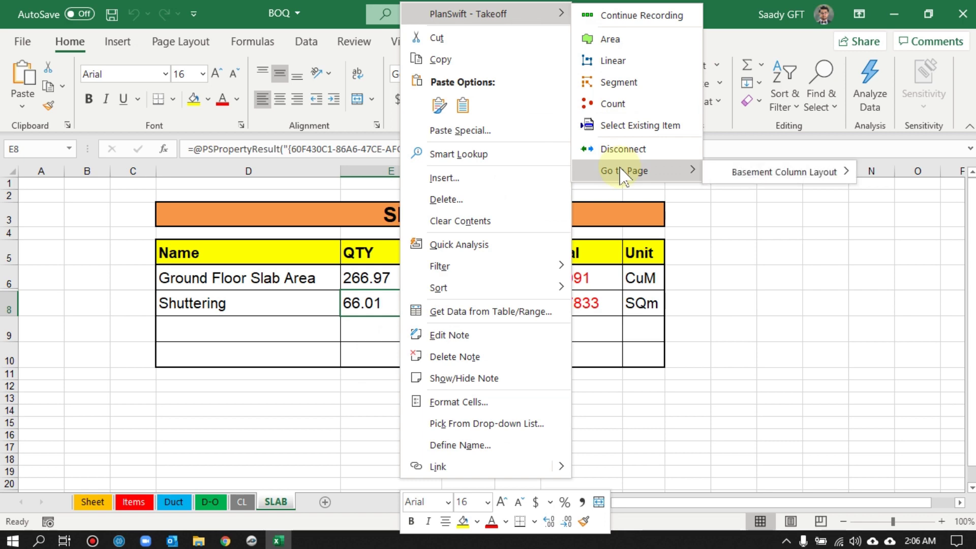
mouse_move(737, 171)
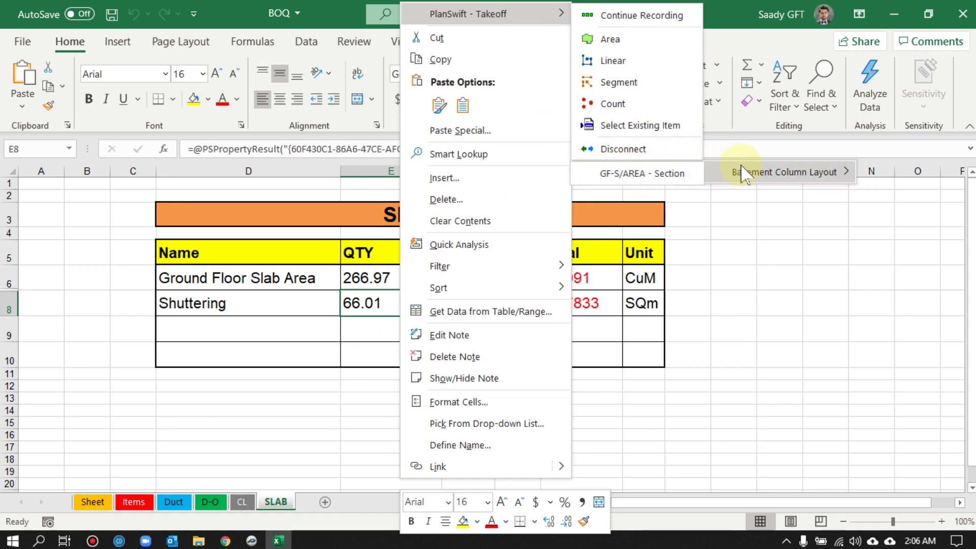
left_click(673, 185)
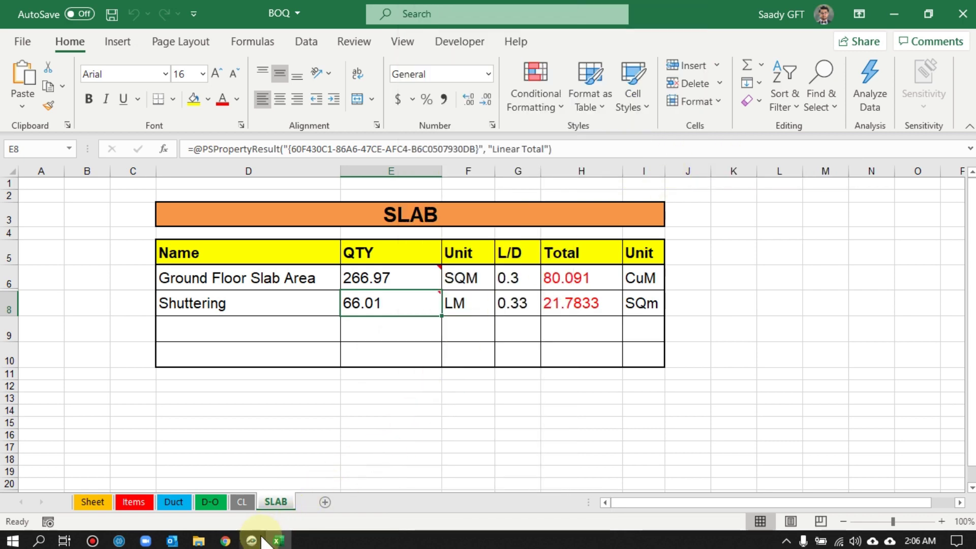
Step: Drag GF-S/AREA's top corners down to gridline B, leaving 159.2 CU M
left_click(259, 540)
mouse_move(719, 294)
left_click_drag(811, 114, 810, 265)
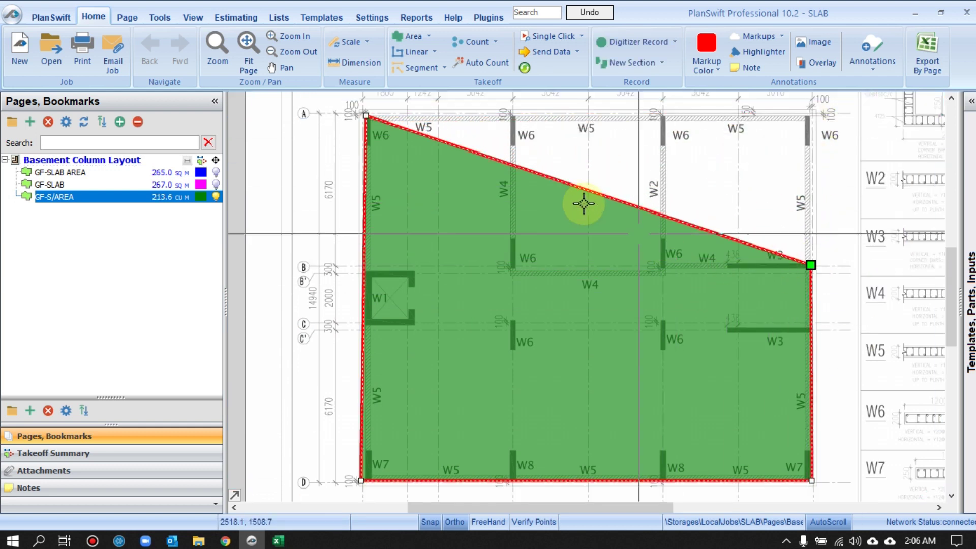
left_click_drag(364, 223, 356, 268)
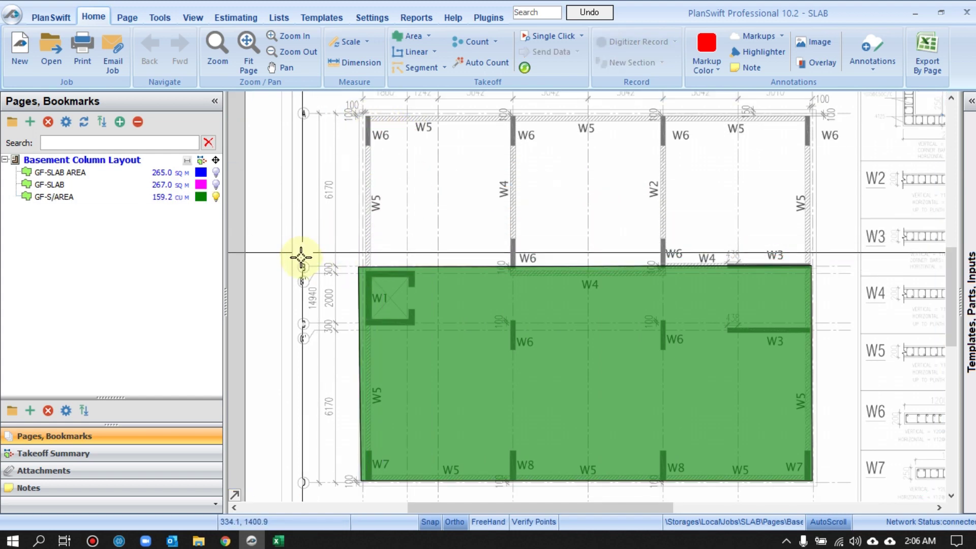
Step: Return to the Excel BOQ sheet to see Shuttering updated to 54.02 LM
left_click(278, 540)
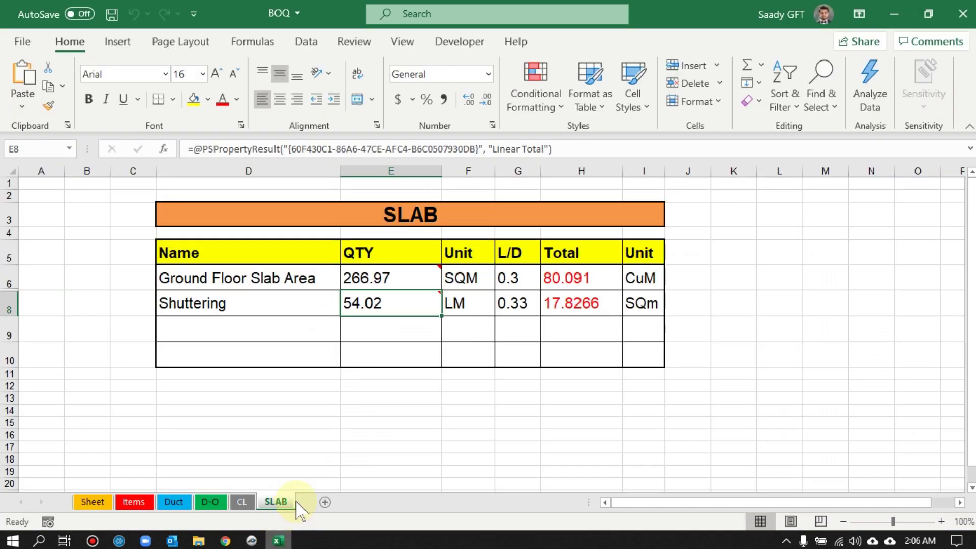
left_click(366, 333)
mouse_move(411, 303)
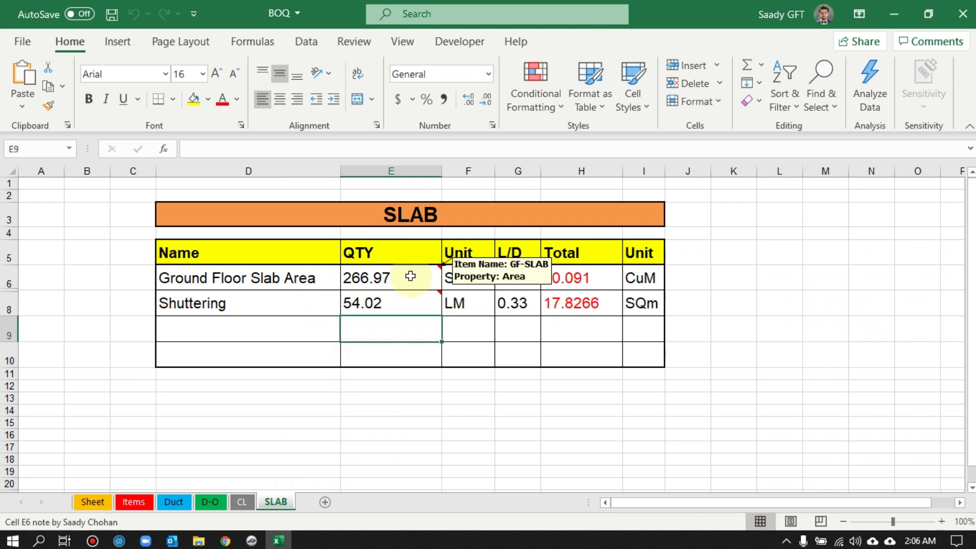